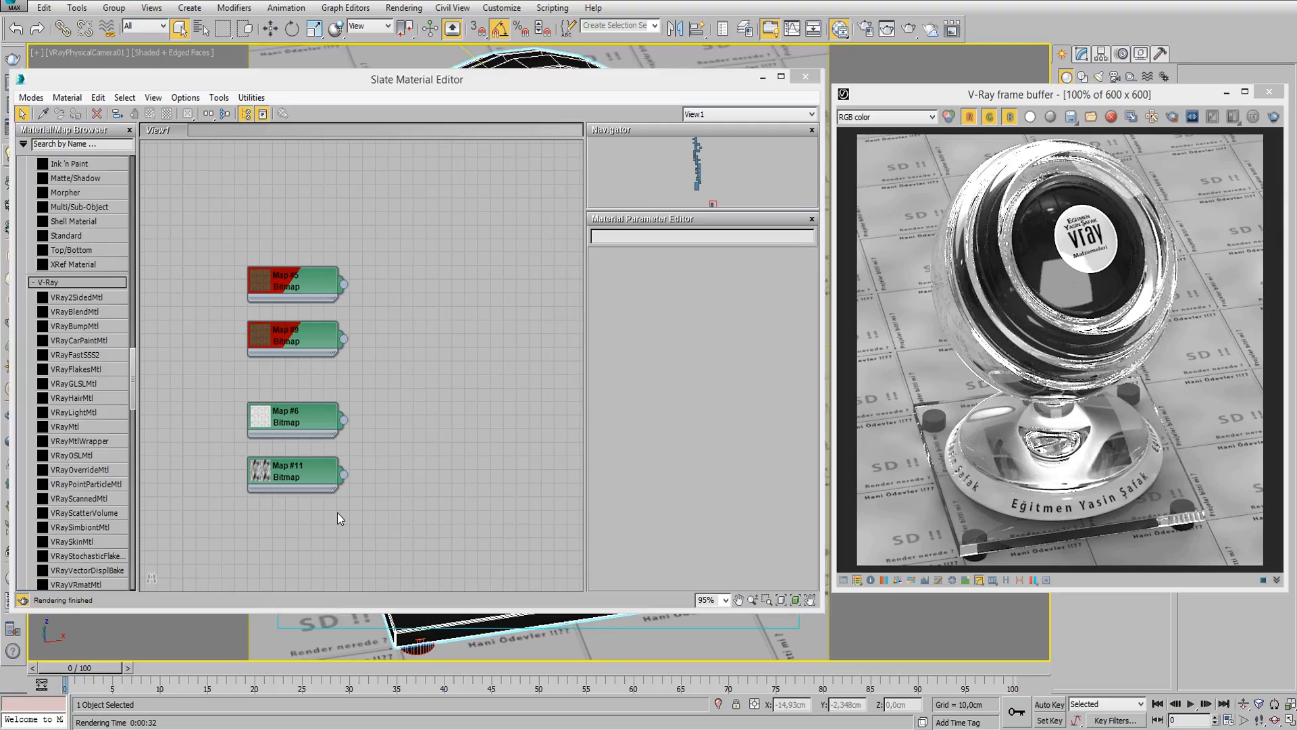
- Focus the Slate Material Editor that holds the four Bitmap map nodes
{"action": "left_click", "coordinate": [338, 512]}
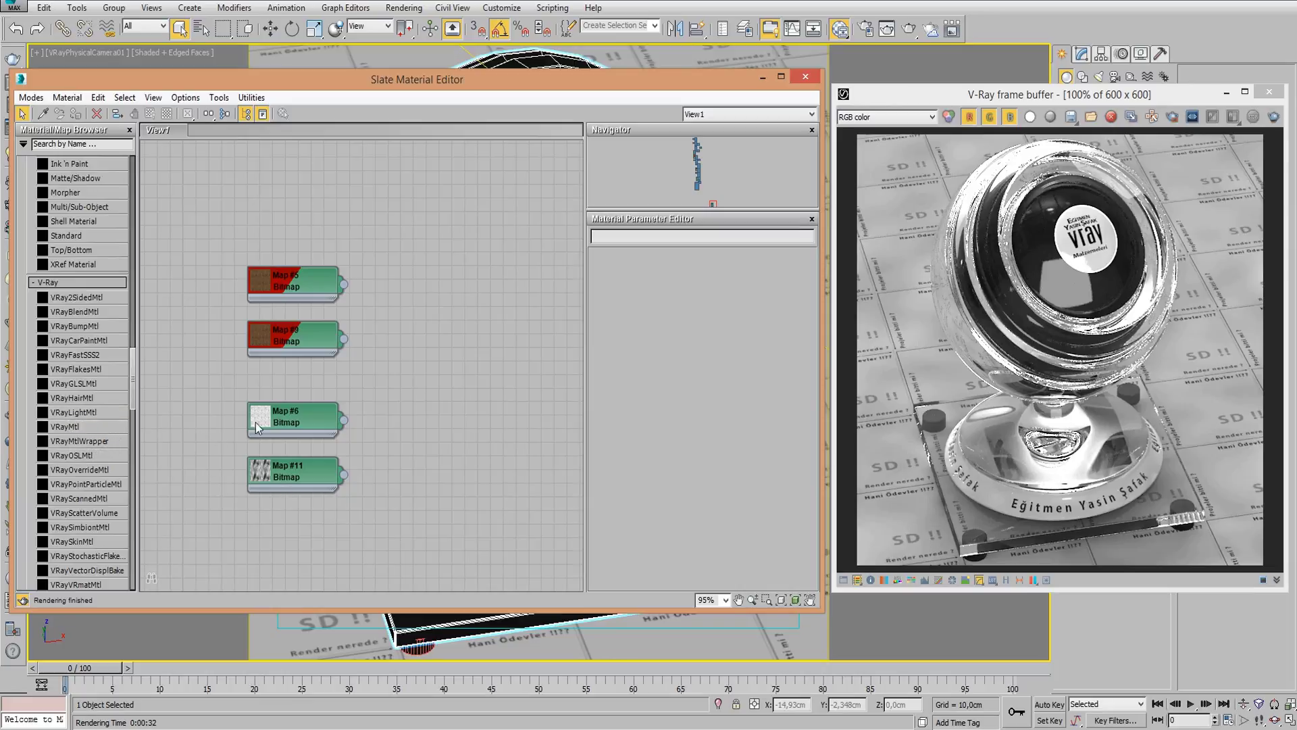
- Delete the Map #9 Bitmap node from the View1 canvas
{"action": "middle_click_drag", "start_coordinate": [290, 386], "coordinate": [314, 392]}
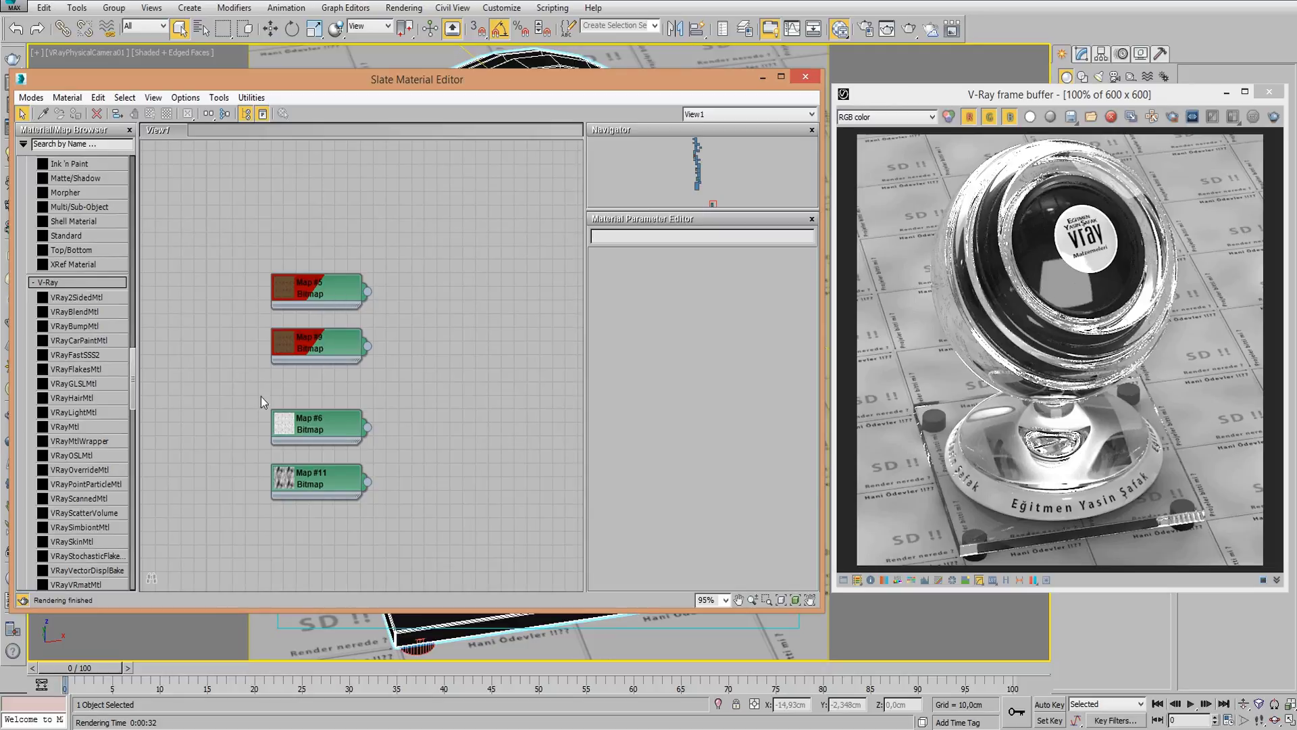
{"action": "mouse_move", "coordinate": [419, 403]}
{"action": "middle_mouse_down"}
{"action": "mouse_move", "coordinate": [331, 427]}
{"action": "mouse_move", "coordinate": [300, 407]}
{"action": "middle_mouse_up"}
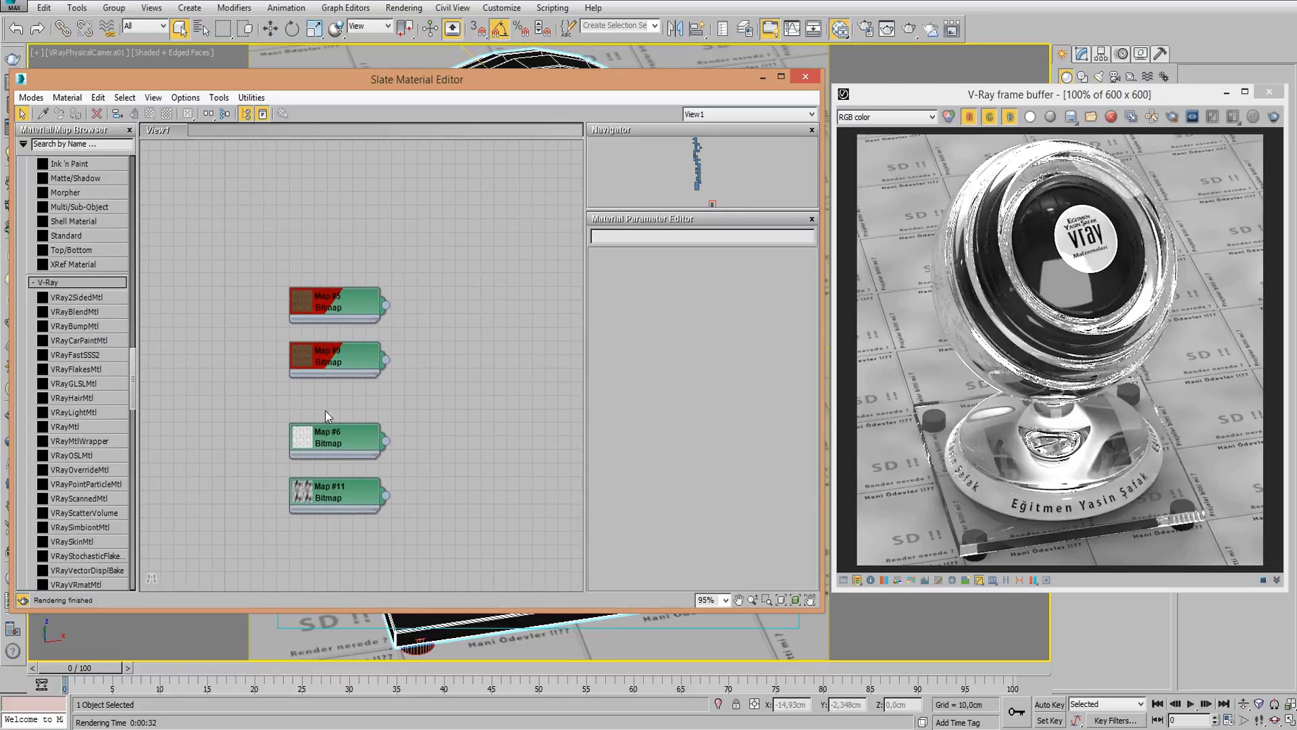
{"action": "left_click", "coordinate": [326, 360]}
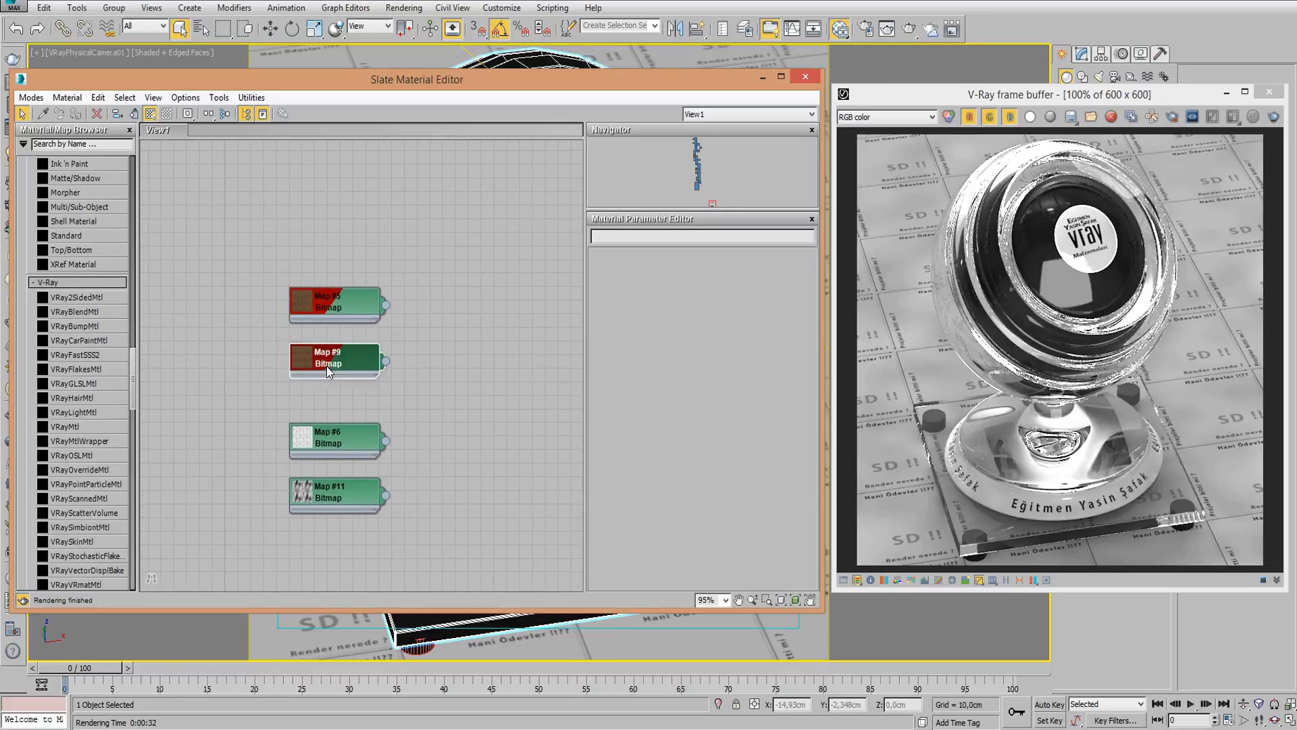
{"action": "key", "text": "Delete"}
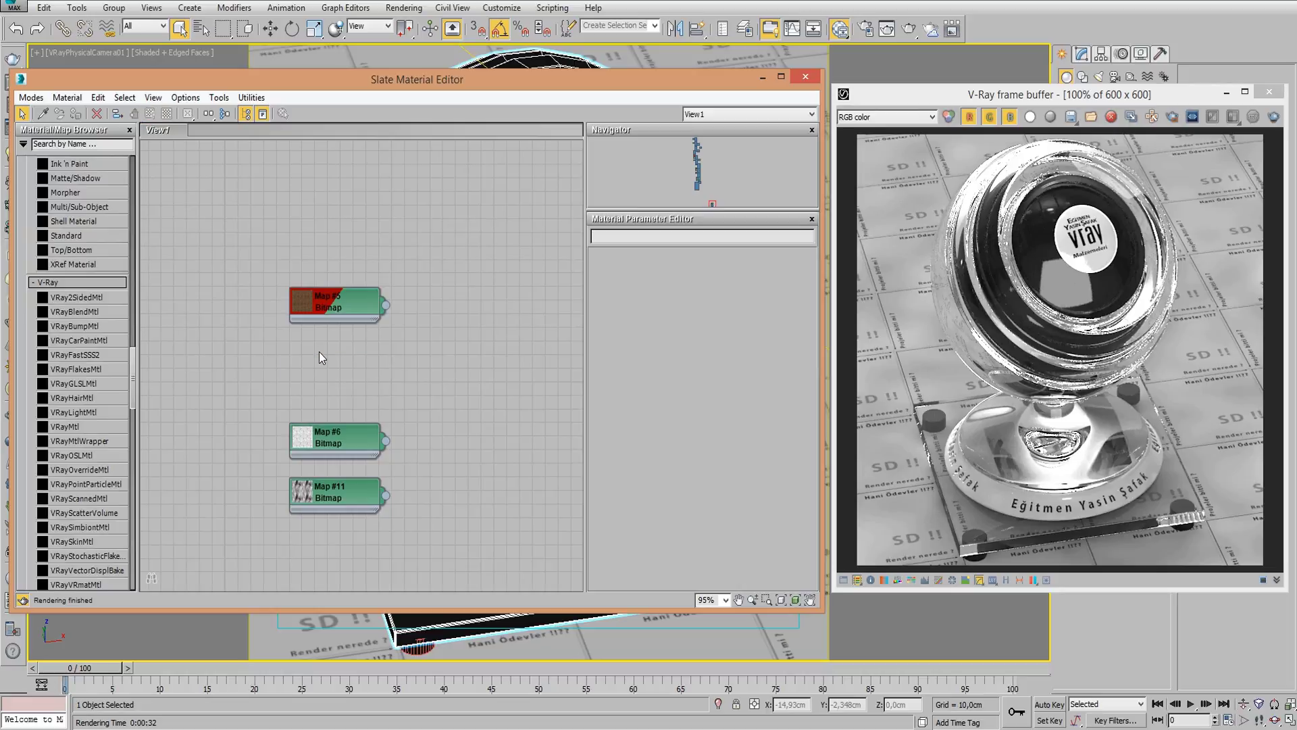
- Give suede.png Map #5 tiling 1,0, blur 0,2 and Summed Area filtering instead of Pyramidal
{"action": "double_click", "coordinate": [357, 307]}
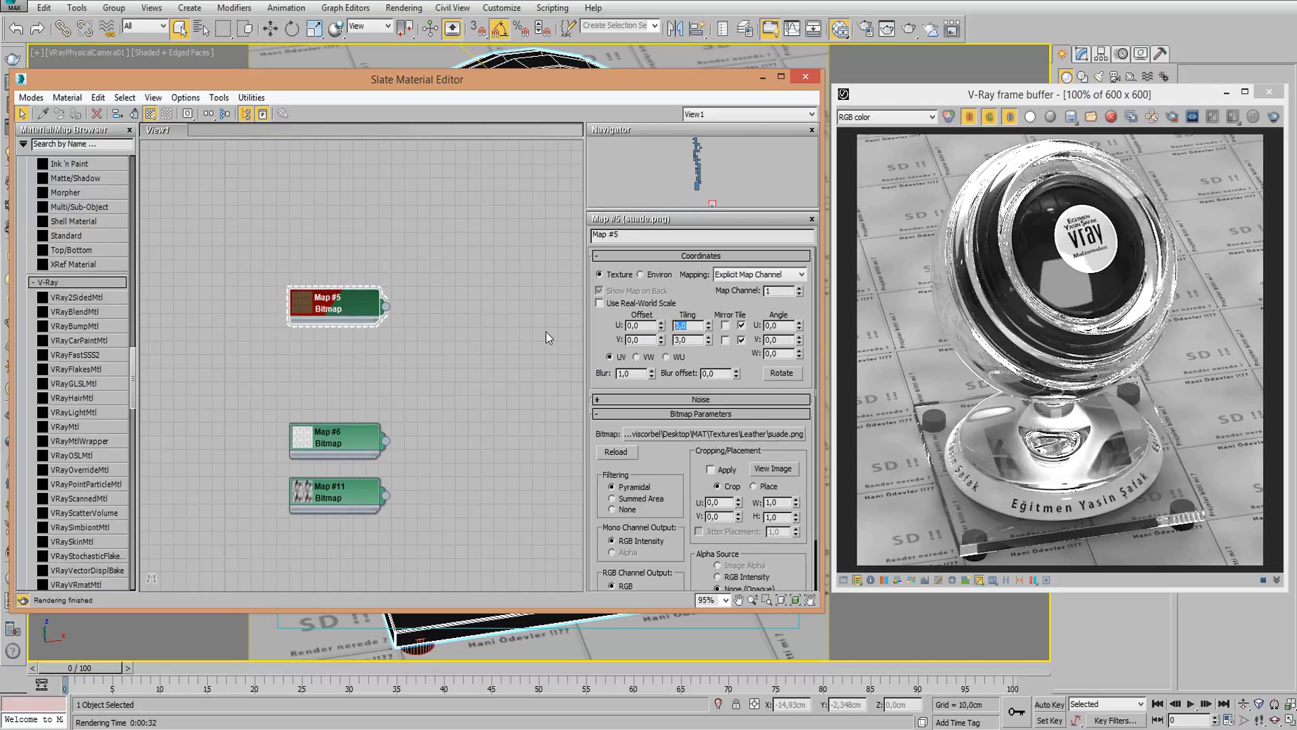
{"action": "type", "text": "1"}
{"action": "key", "text": "Tab"}
{"action": "double_click", "coordinate": [304, 304]}
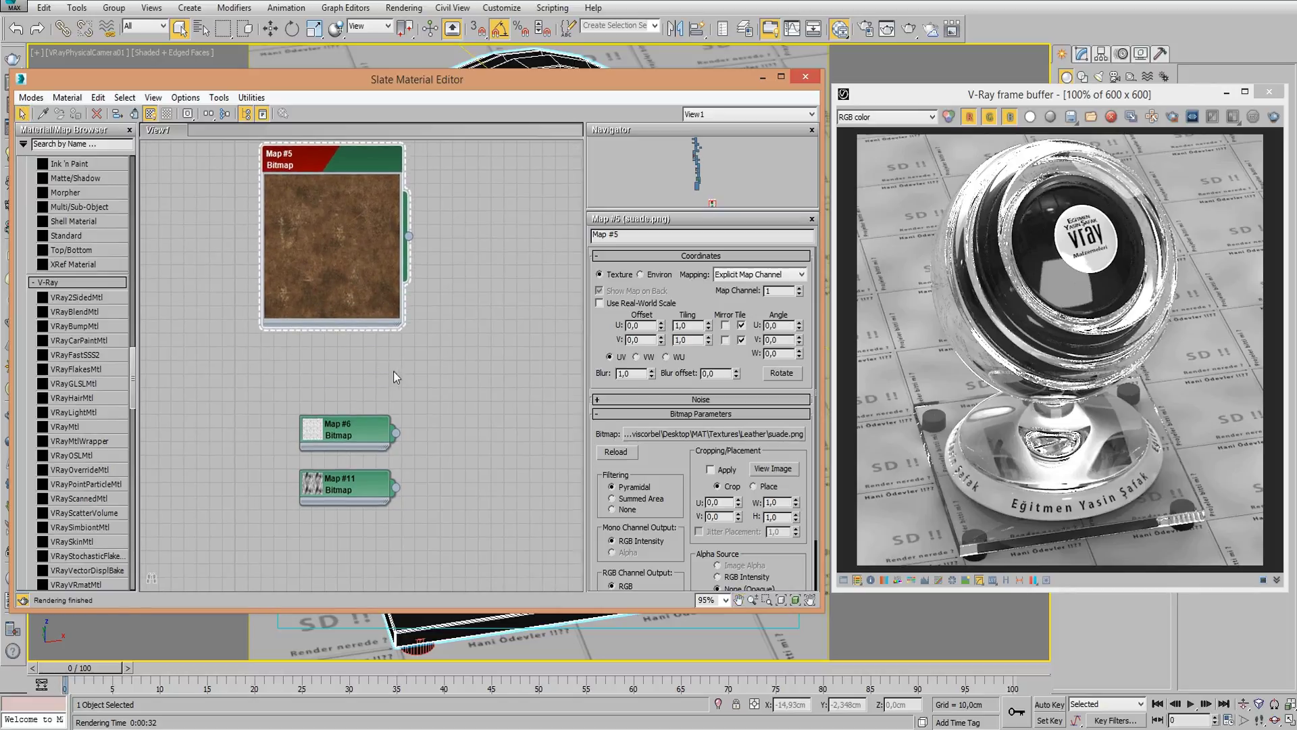
{"action": "middle_click_drag", "start_coordinate": [379, 378], "coordinate": [369, 382]}
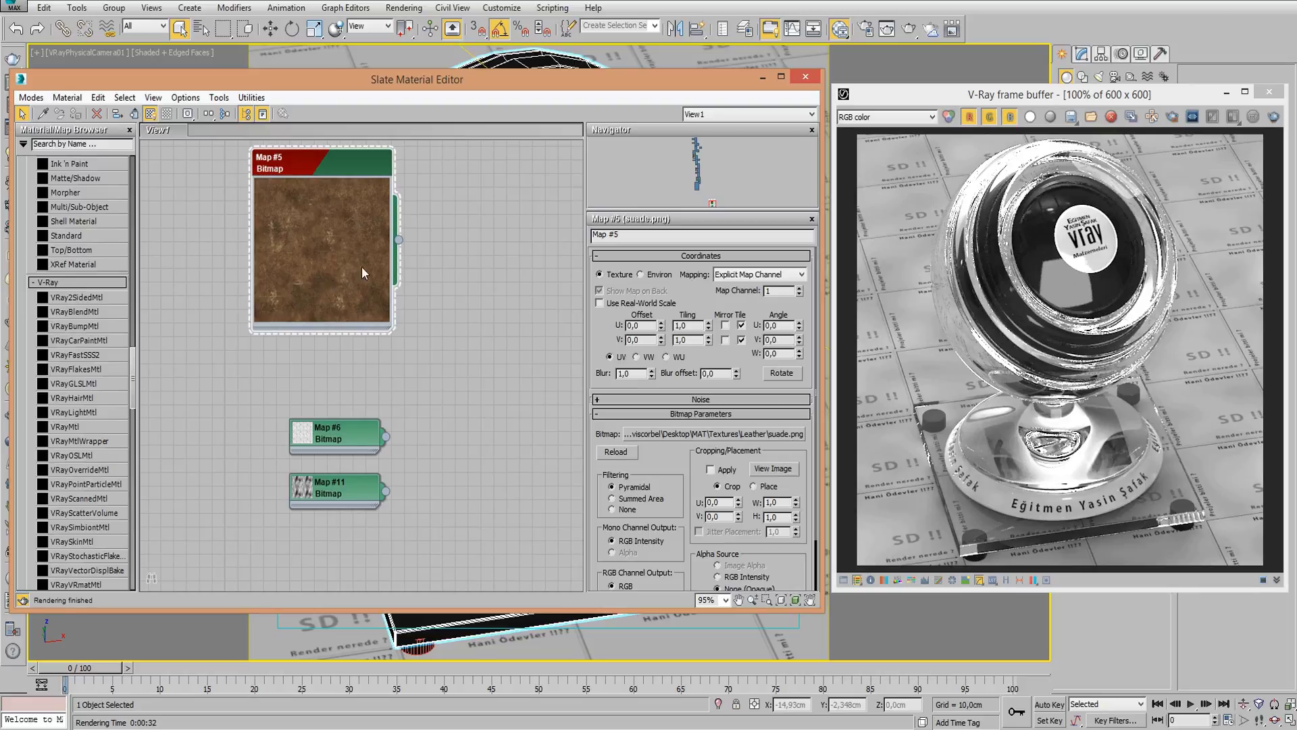
{"action": "middle_click_drag", "start_coordinate": [362, 273], "coordinate": [351, 312]}
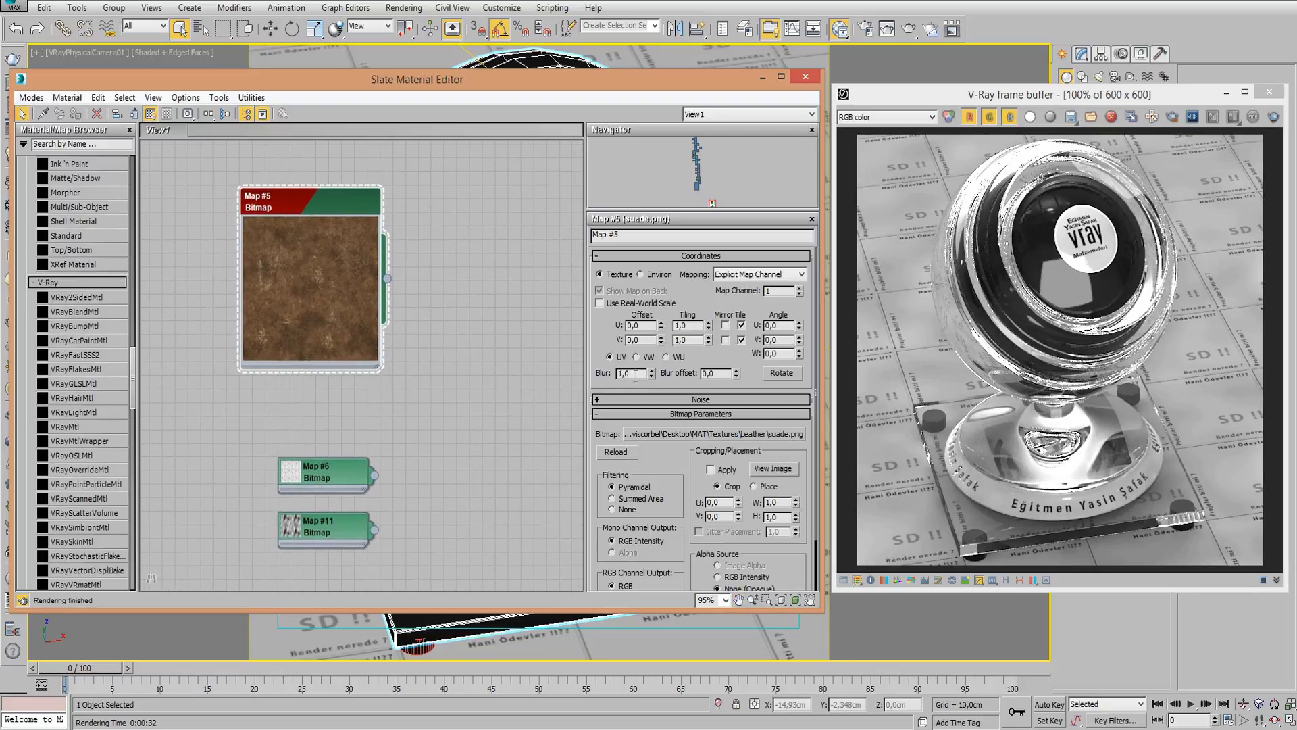
{"action": "type", "text": "0,2"}
{"action": "key", "text": "Return"}
{"action": "scroll", "coordinate": [660, 470], "scroll_direction": "down", "scroll_amount": 1}
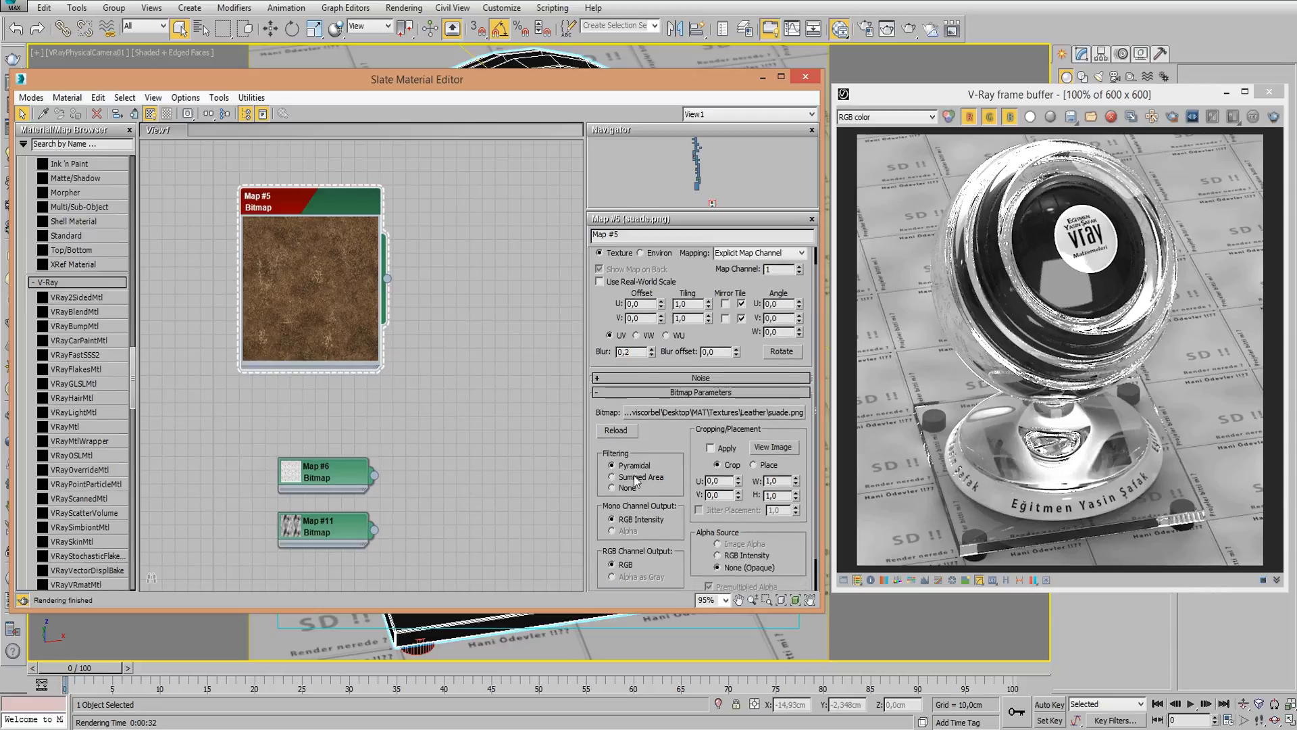
{"action": "left_click", "coordinate": [634, 476]}
{"action": "middle_click_drag", "start_coordinate": [290, 405], "coordinate": [307, 414]}
{"action": "middle_click_drag", "start_coordinate": [306, 306], "coordinate": [325, 188]}
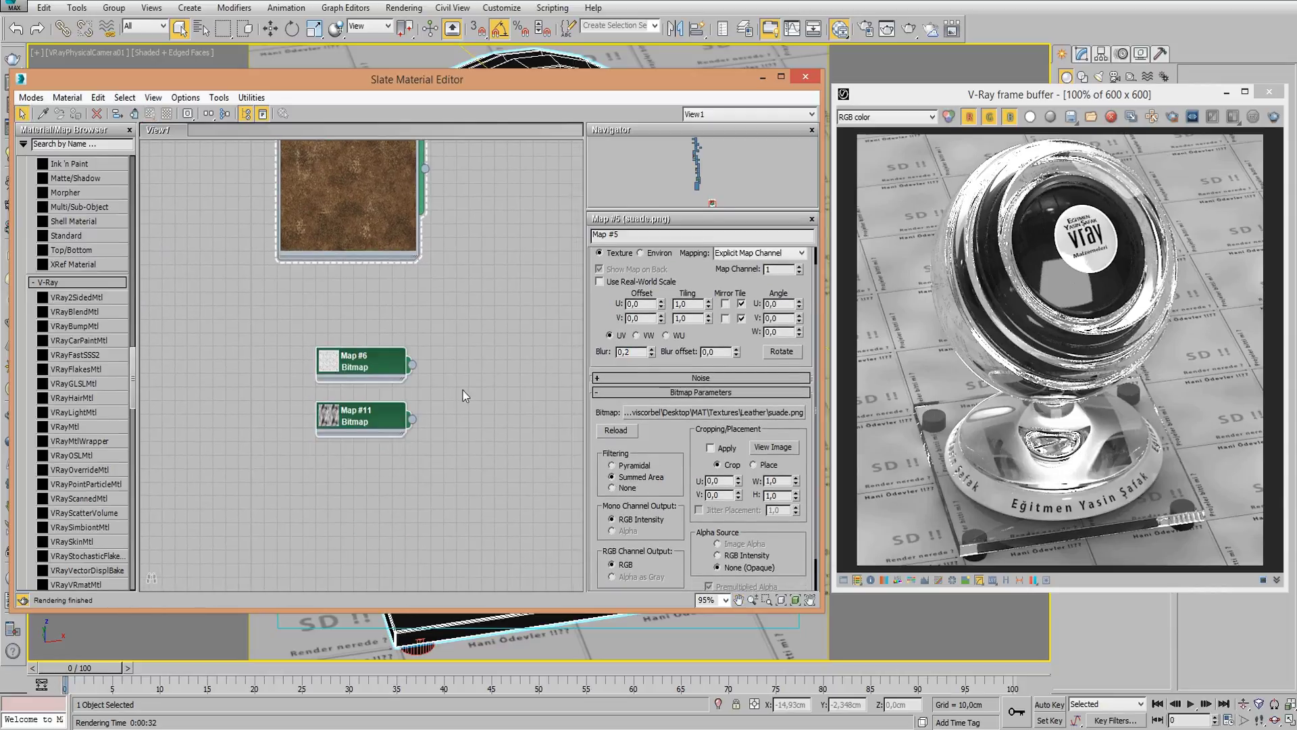
- Set suede_bump.png Map #6 to tile 1,0 in both U and V
{"action": "double_click", "coordinate": [333, 363]}
{"action": "left_click_drag", "start_coordinate": [350, 363], "coordinate": [293, 303]}
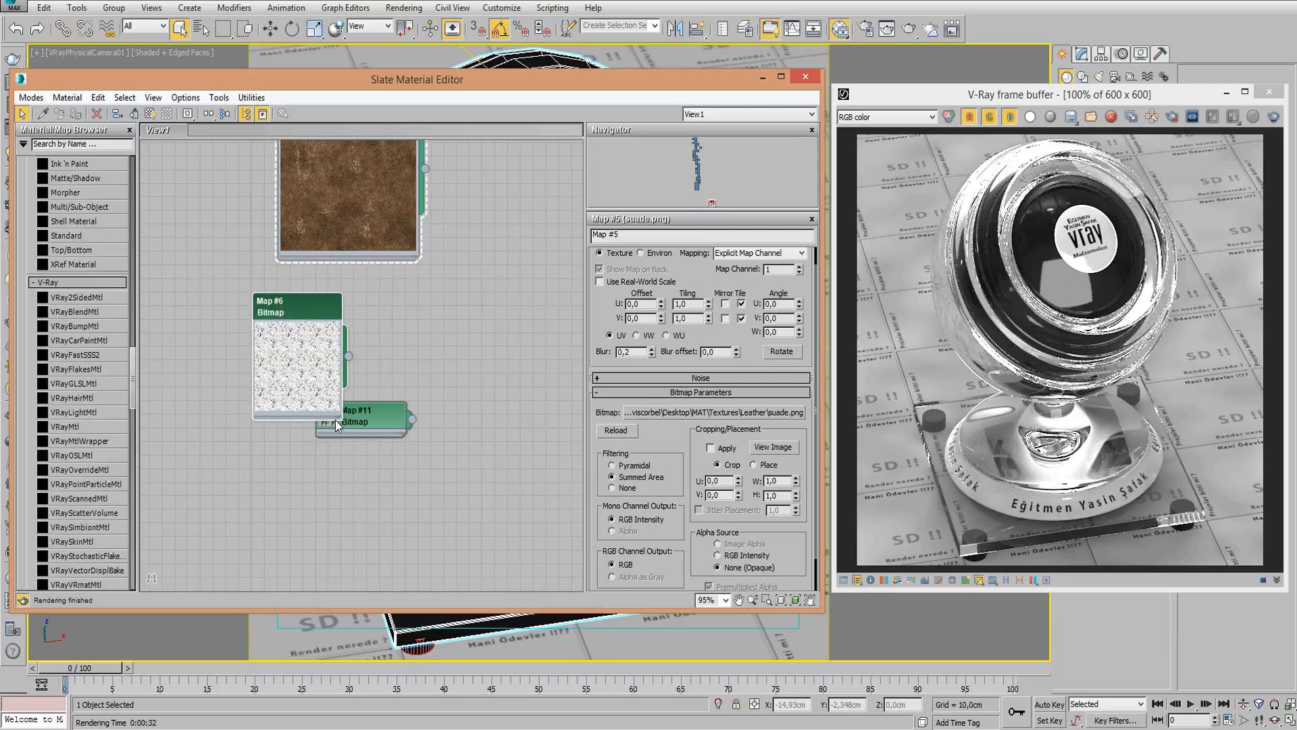
{"action": "left_click_drag", "start_coordinate": [337, 412], "coordinate": [390, 478]}
{"action": "left_click_drag", "start_coordinate": [351, 429], "coordinate": [321, 455]}
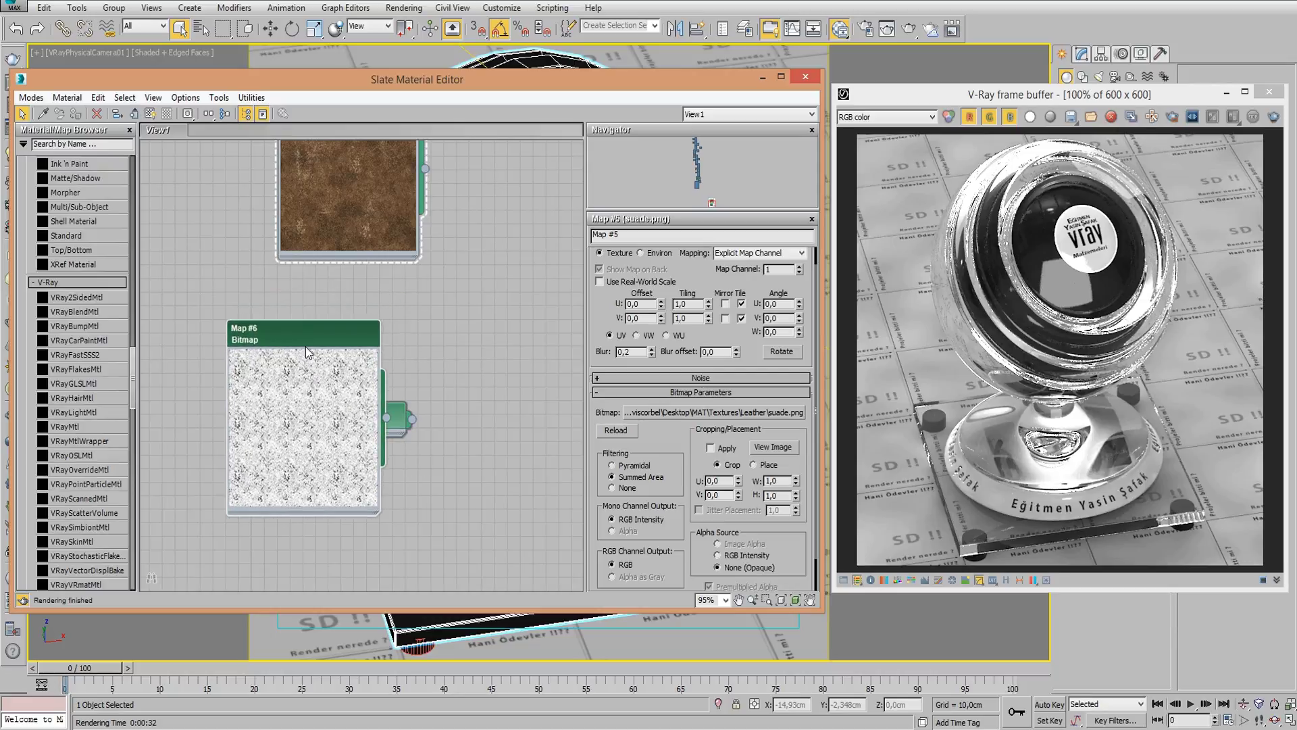
{"action": "double_click", "coordinate": [316, 445]}
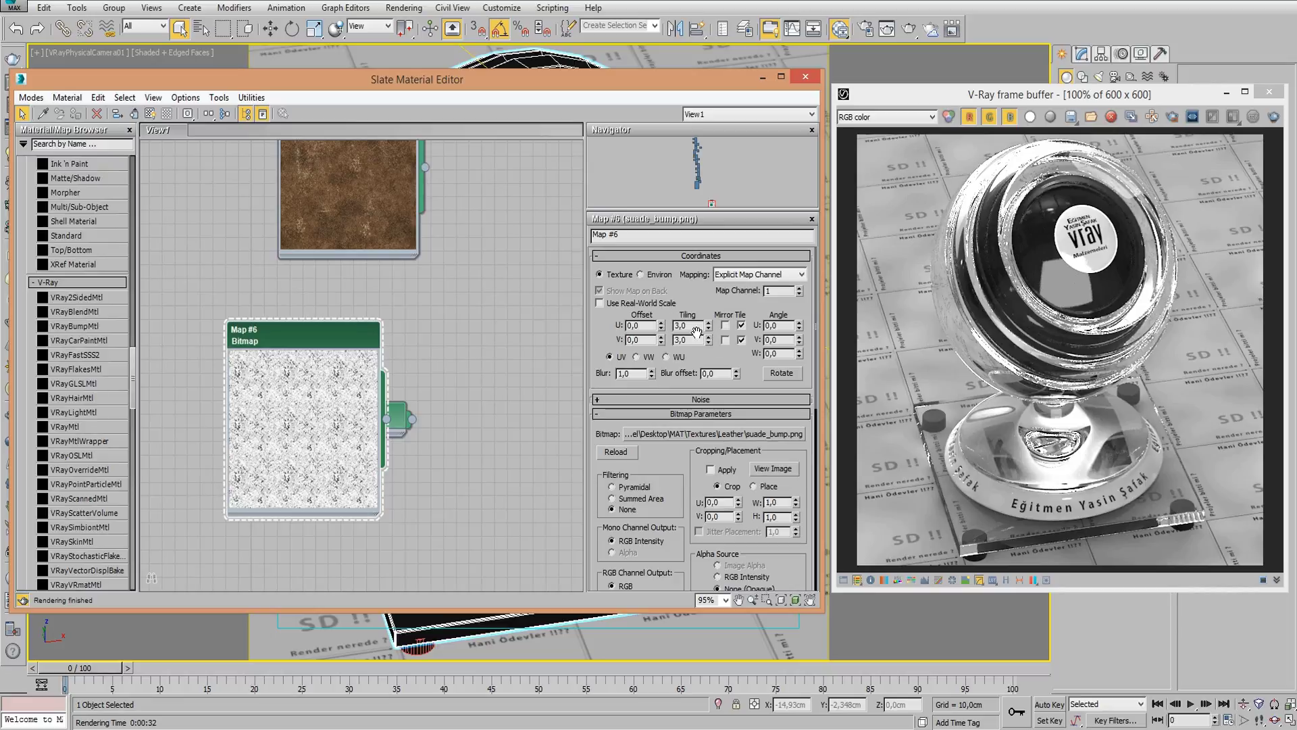
{"action": "type", "text": "1"}
{"action": "key", "text": "Tab"}
{"action": "type", "text": "1"}
{"action": "key", "text": "Return"}
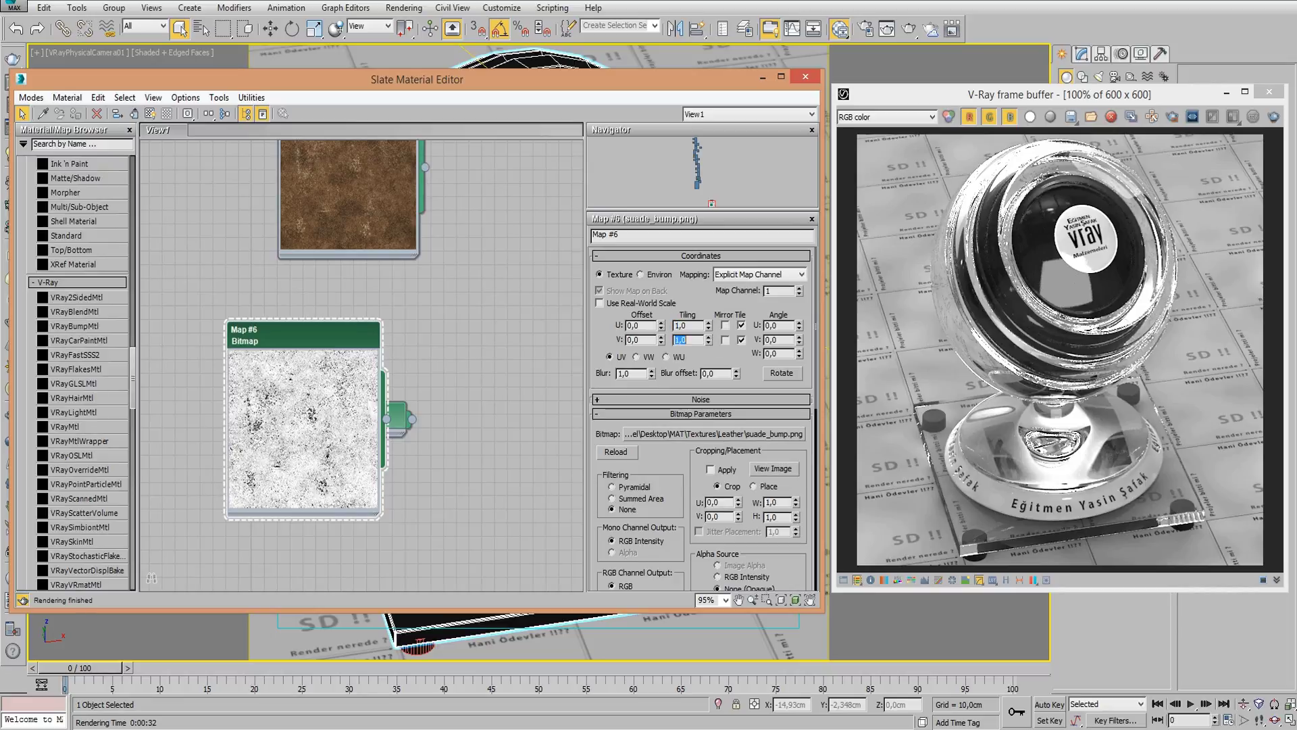
- Set fabric_folds.png Map #11 to tile 1,0 in both U and V
{"action": "mouse_move", "coordinate": [342, 423]}
{"action": "left_mouse_down"}
{"action": "mouse_move", "coordinate": [256, 355]}
{"action": "mouse_move", "coordinate": [232, 355]}
{"action": "left_mouse_up"}
{"action": "double_click", "coordinate": [330, 419]}
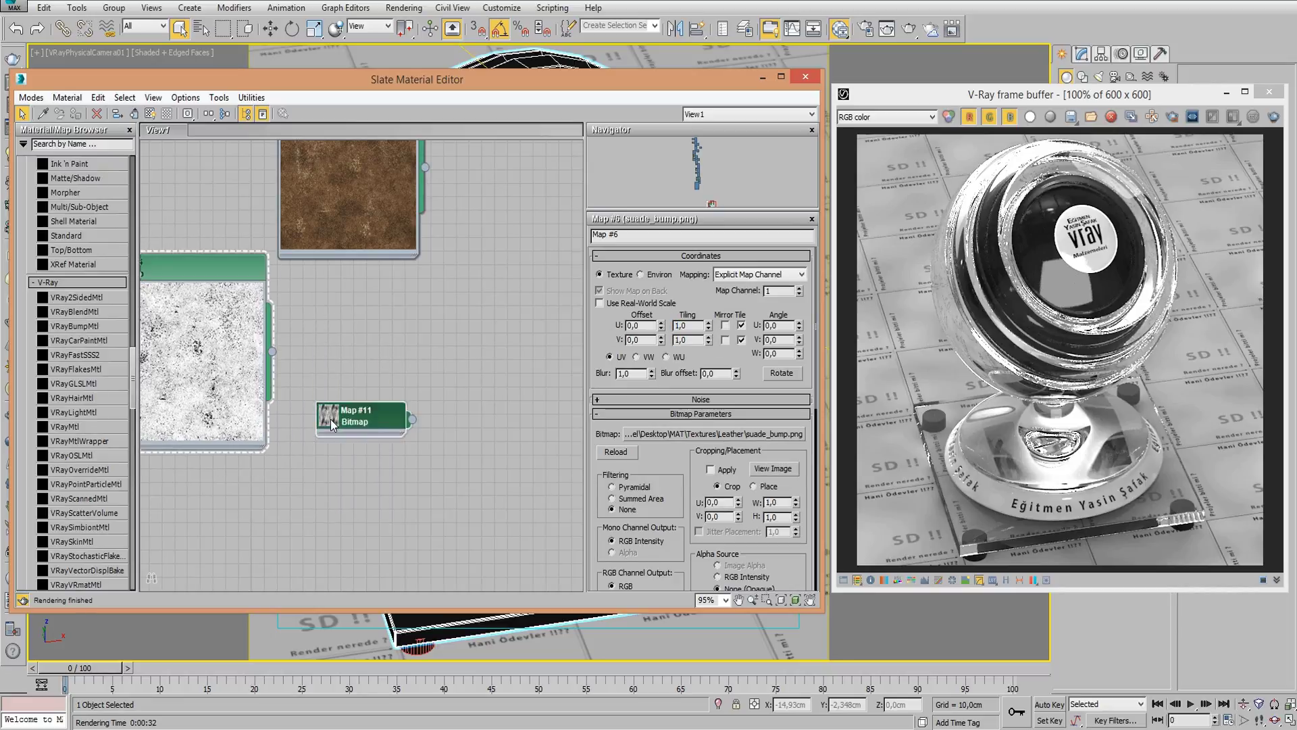
{"action": "left_click_drag", "start_coordinate": [387, 486], "coordinate": [445, 547]}
{"action": "left_click_drag", "start_coordinate": [382, 464], "coordinate": [378, 510]}
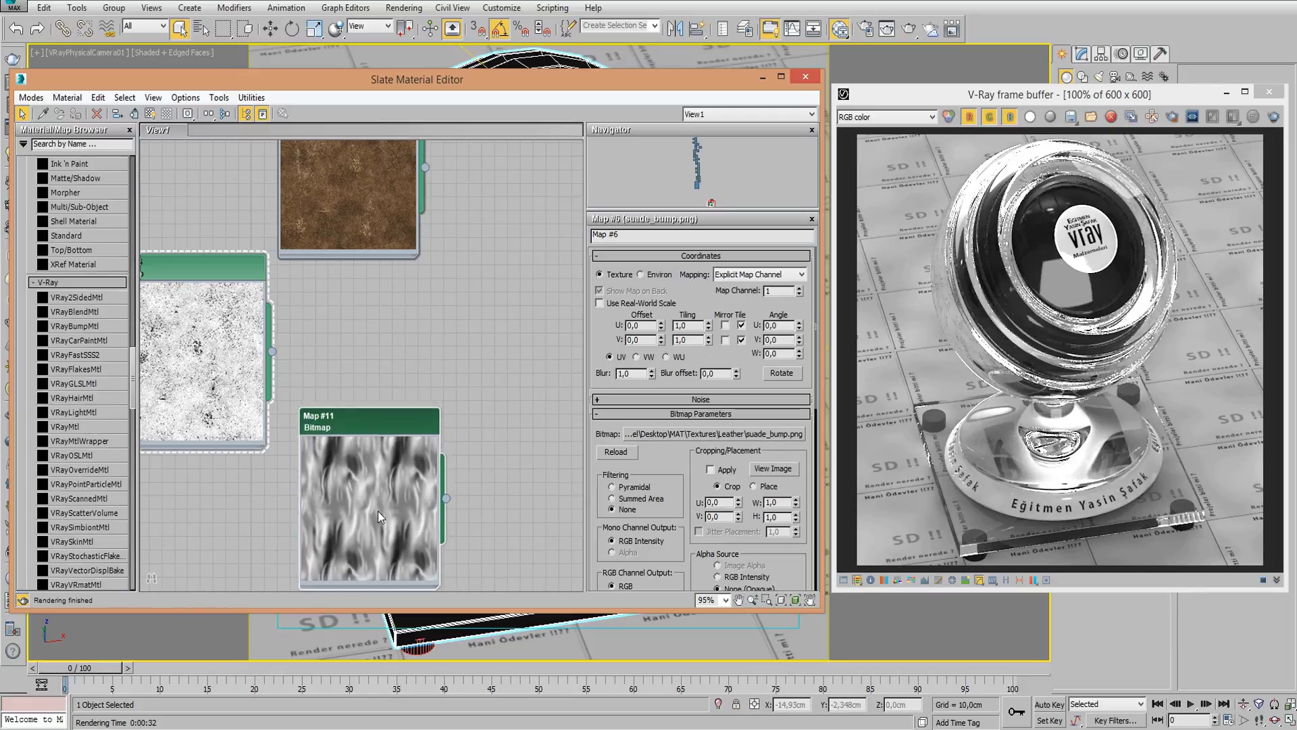
{"action": "double_click", "coordinate": [396, 419]}
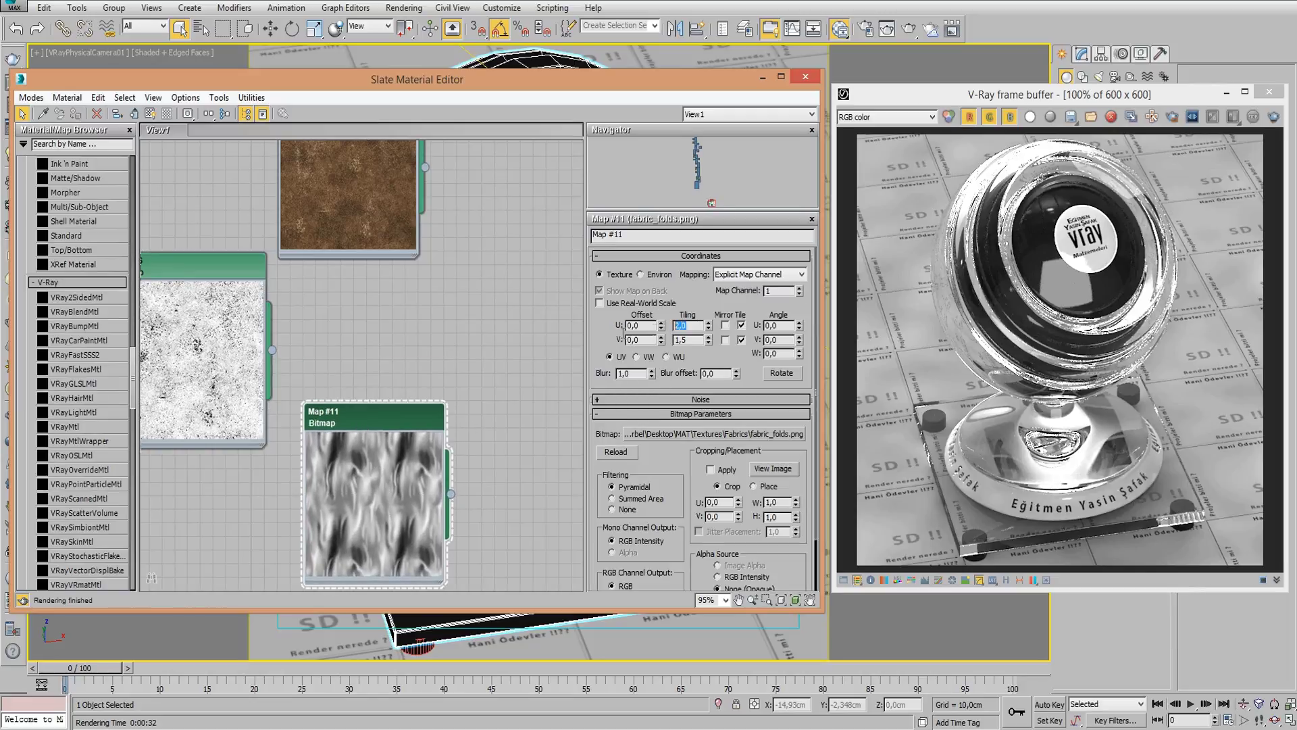
{"action": "type", "text": "1"}
{"action": "key", "text": "Tab"}
{"action": "type", "text": "1"}
{"action": "key", "text": "Return"}
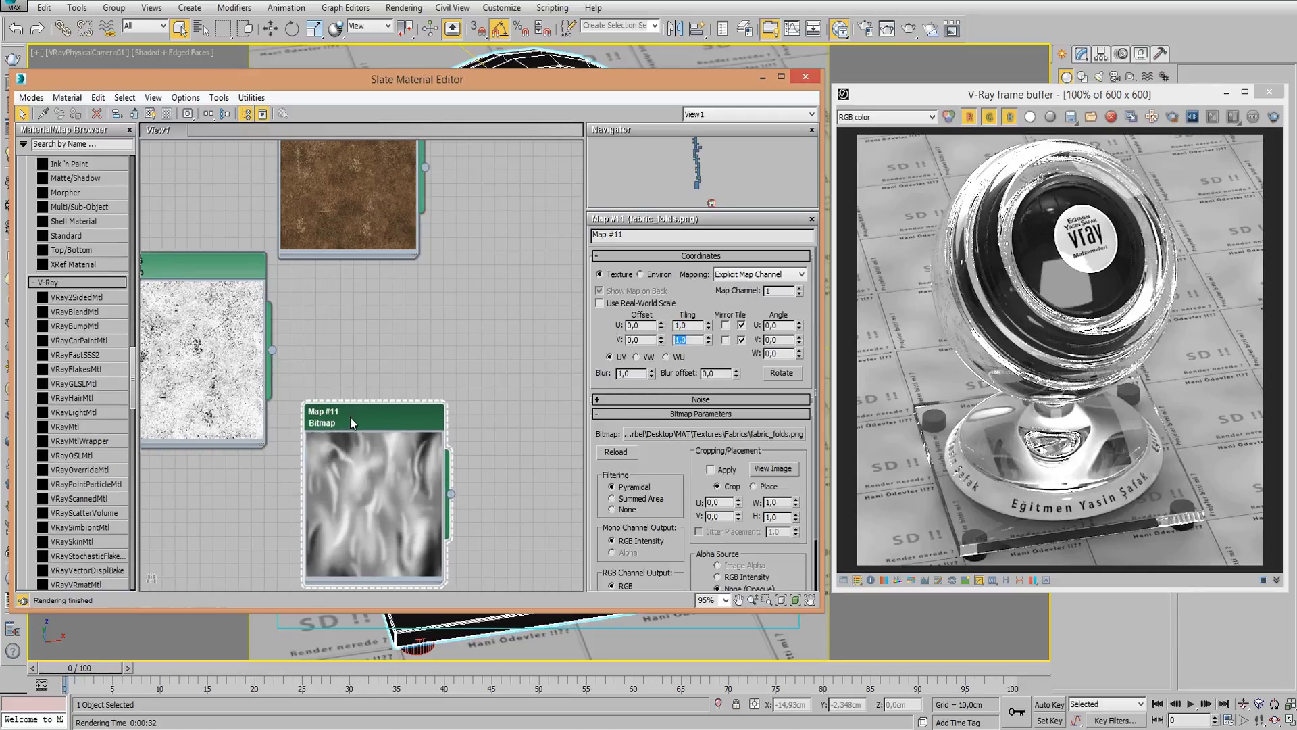
{"action": "scroll", "coordinate": [350, 420], "scroll_direction": "down", "scroll_amount": 1}
{"action": "left_click_drag", "start_coordinate": [350, 421], "coordinate": [350, 497]}
{"action": "left_click_drag", "start_coordinate": [191, 340], "coordinate": [347, 340]}
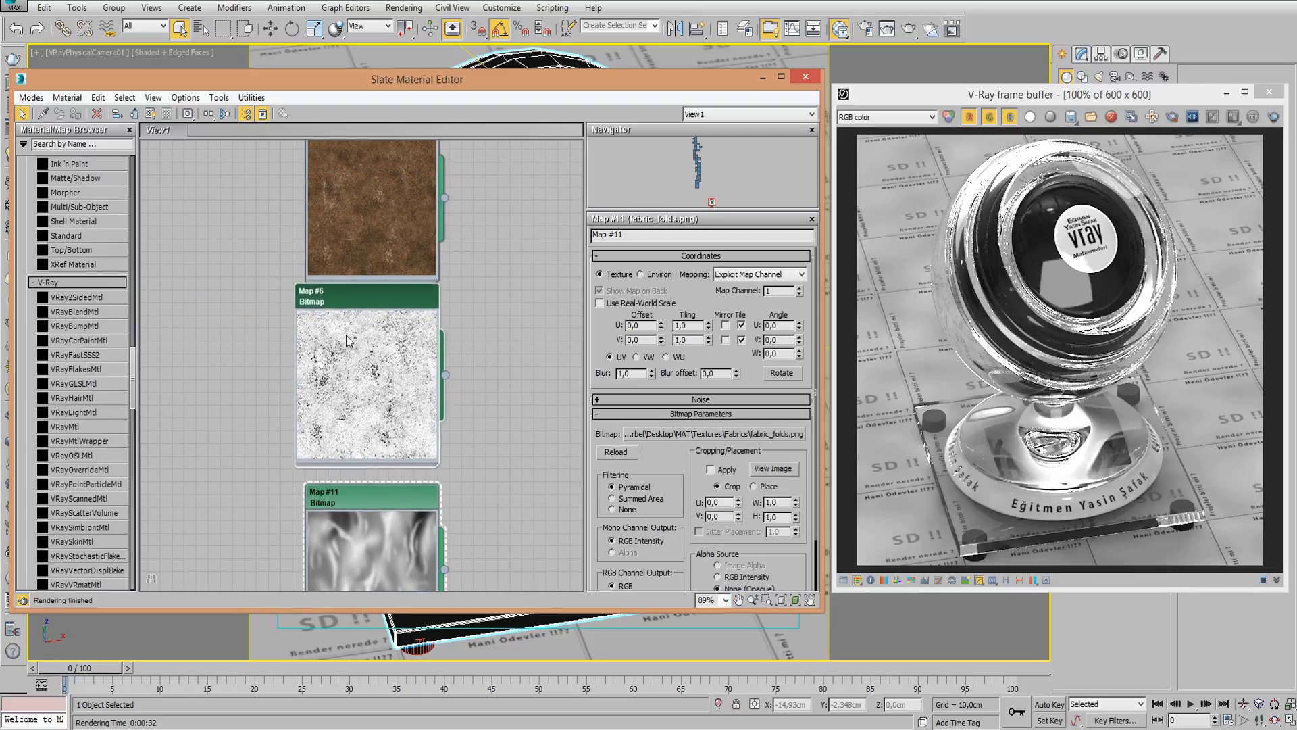
- Collapse the large previews of Maps #5, #6 and #11 and rearrange the nodes
{"action": "double_click", "coordinate": [347, 339]}
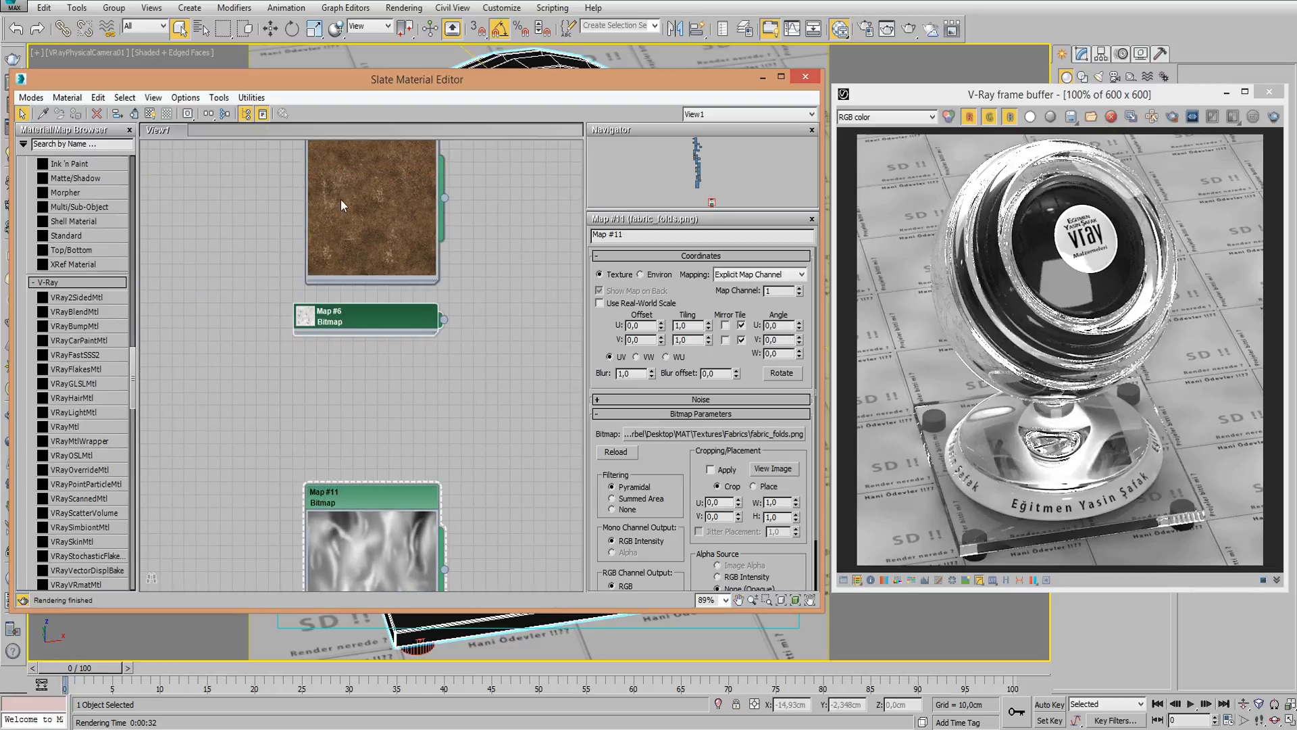
{"action": "double_click", "coordinate": [340, 200]}
{"action": "double_click", "coordinate": [353, 556]}
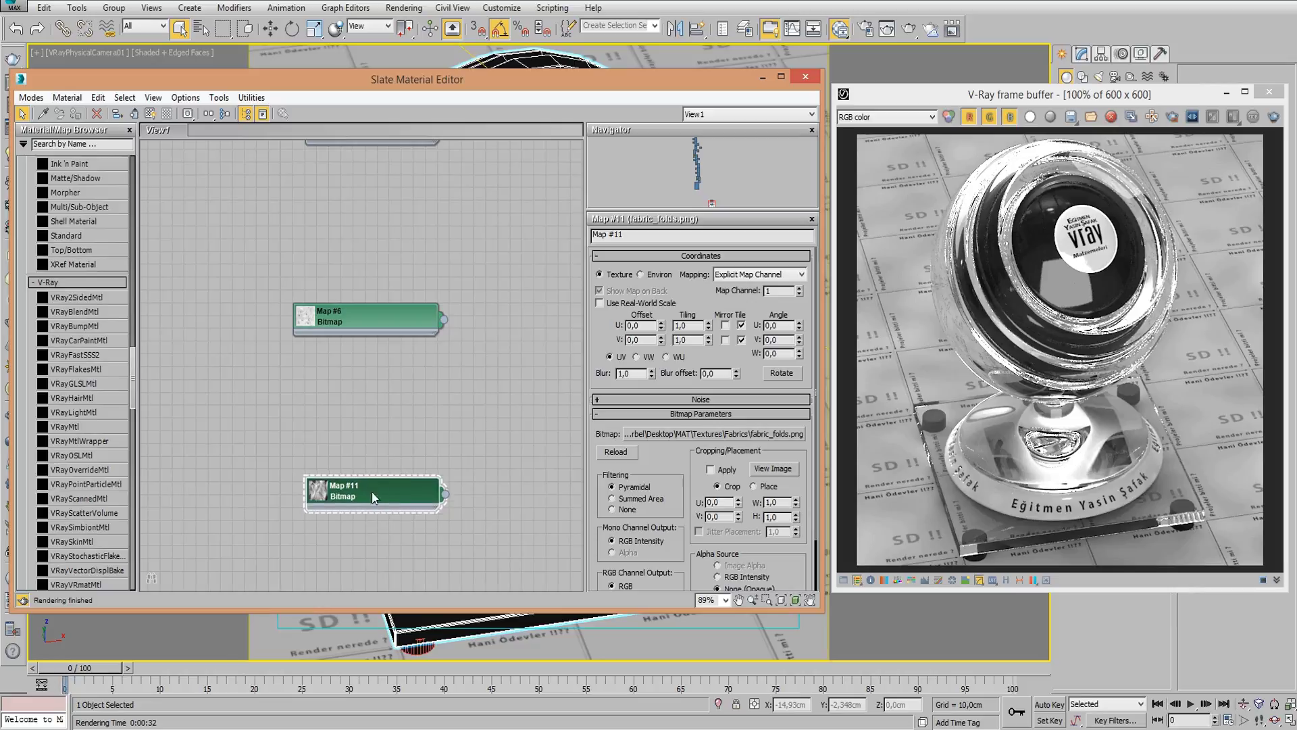
{"action": "left_click_drag", "start_coordinate": [372, 492], "coordinate": [361, 435]}
{"action": "left_click_drag", "start_coordinate": [351, 316], "coordinate": [346, 294]}
{"action": "middle_click_drag", "start_coordinate": [346, 294], "coordinate": [308, 398]}
{"action": "mouse_move", "coordinate": [389, 328]}
{"action": "middle_mouse_down"}
{"action": "mouse_move", "coordinate": [322, 312]}
{"action": "mouse_move", "coordinate": [326, 303]}
{"action": "middle_mouse_up"}
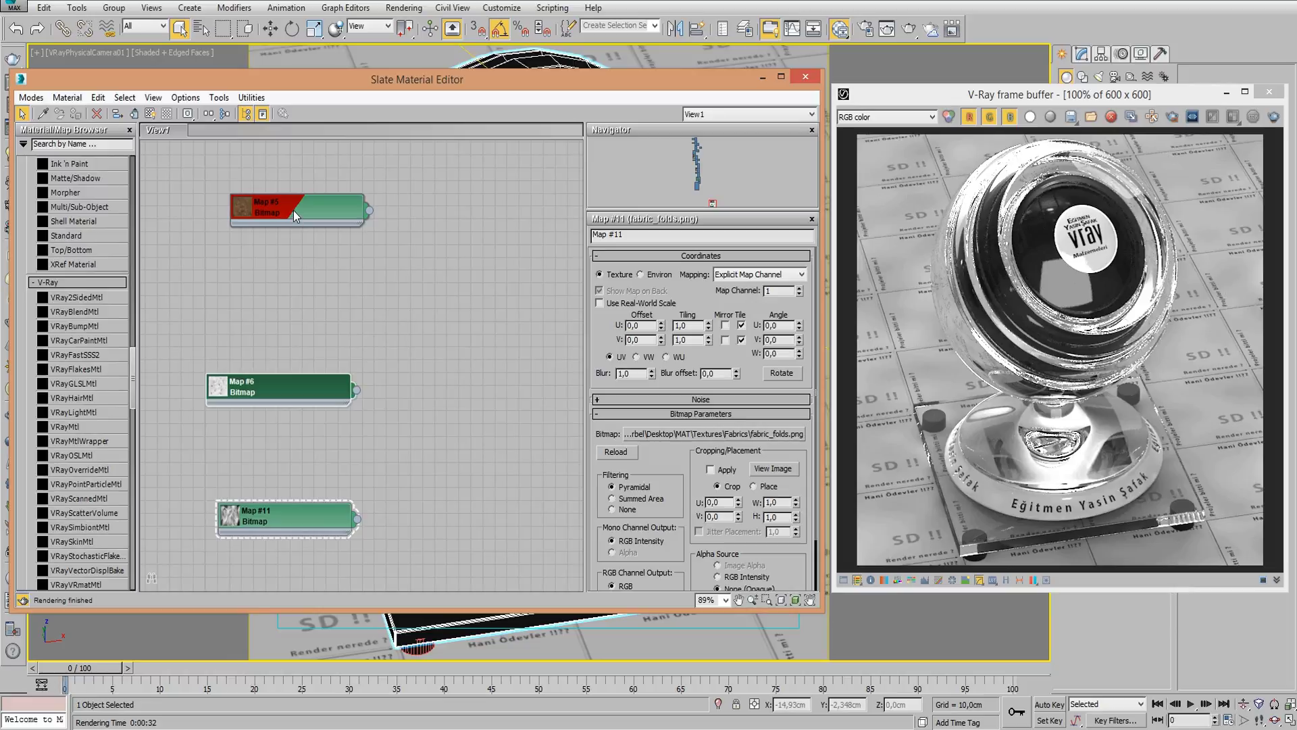
- Copy suede Map #5 as Map #81 and add a Falloff map node, Map #82
{"action": "left_click_drag", "start_coordinate": [293, 209], "coordinate": [297, 261], "text": "shift"}
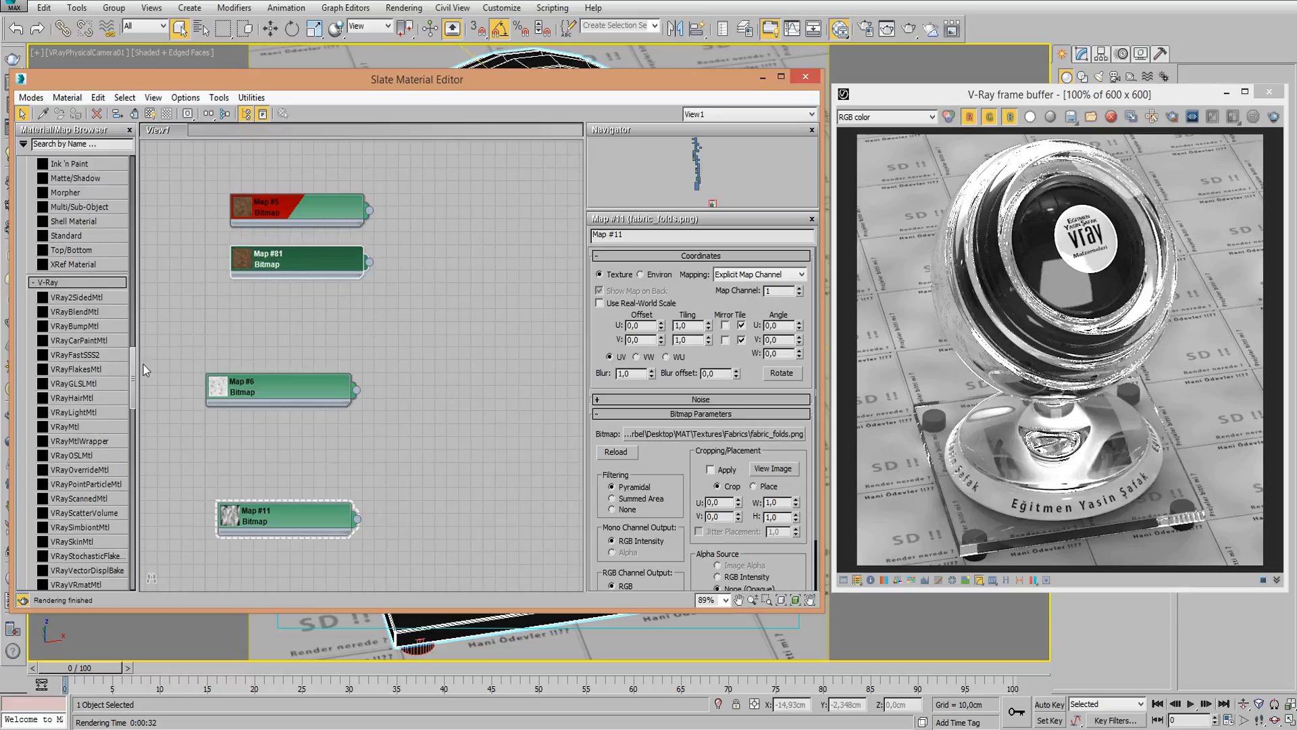
{"action": "left_click_drag", "start_coordinate": [134, 364], "coordinate": [145, 411]}
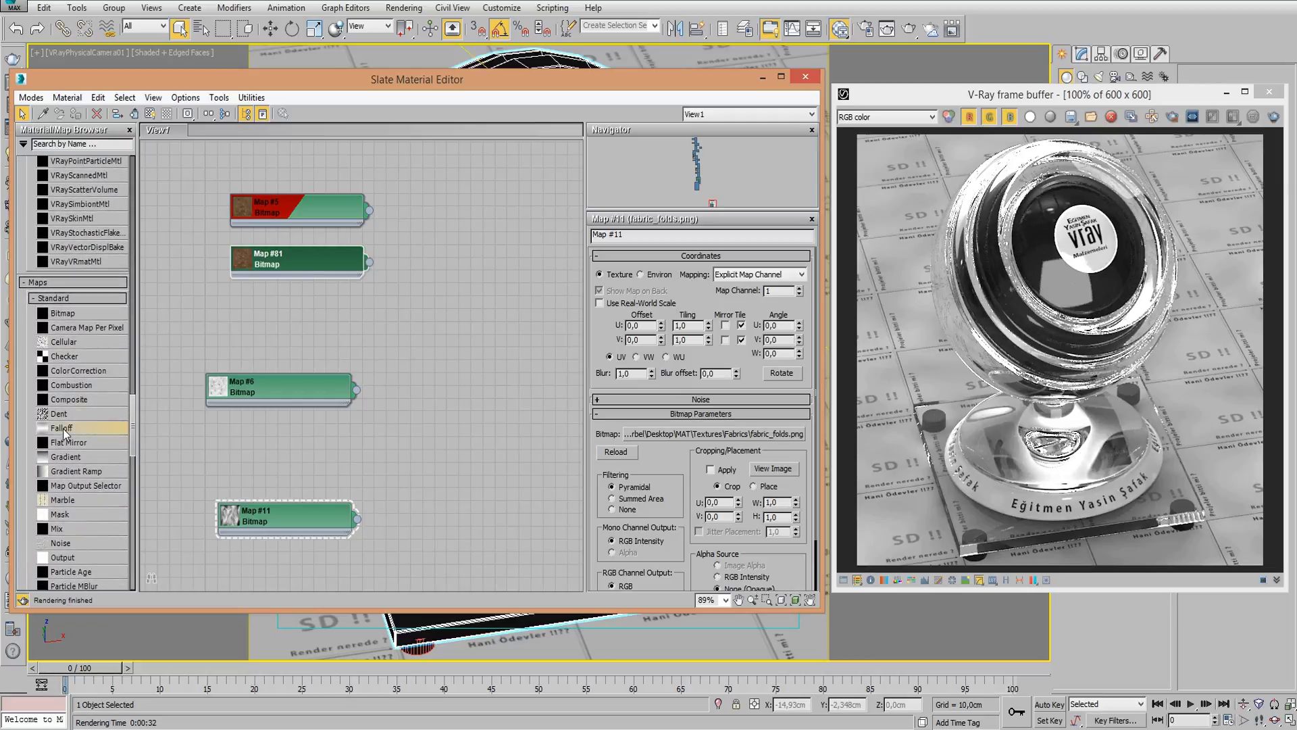
{"action": "left_click_drag", "start_coordinate": [63, 429], "coordinate": [419, 216]}
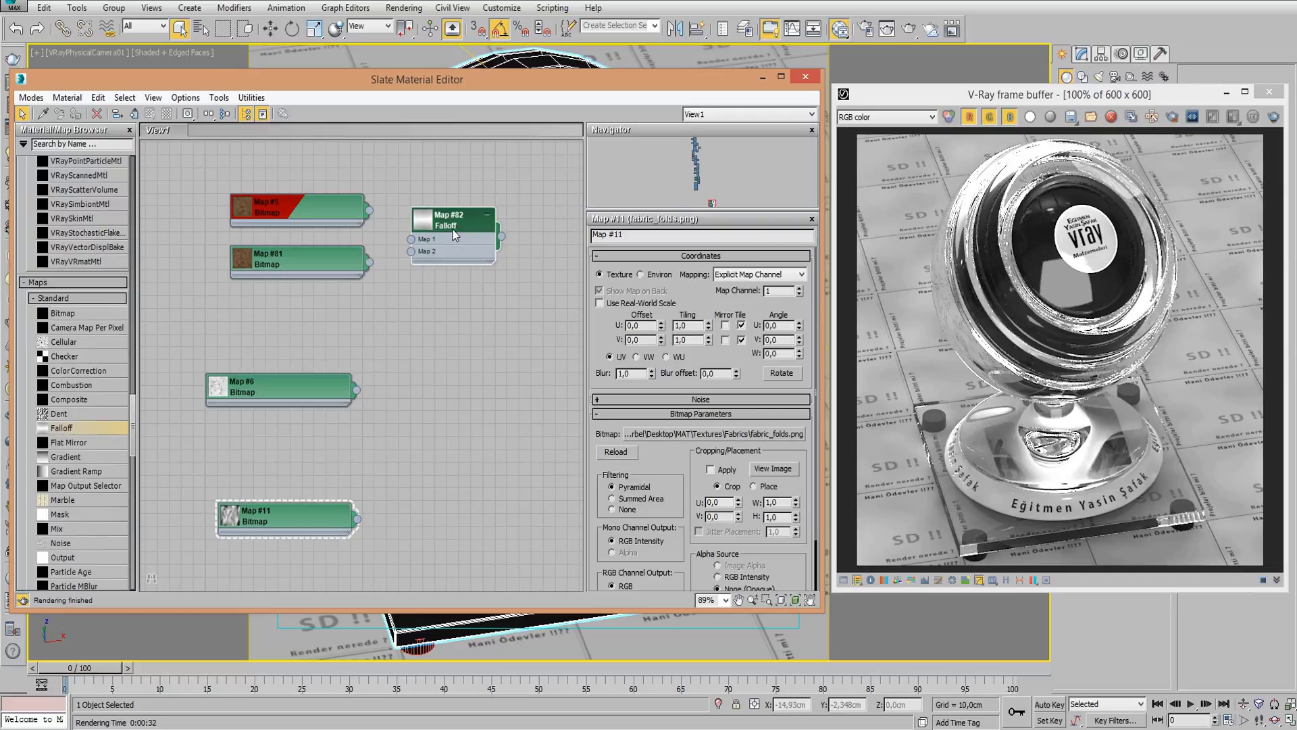
- Wire Map #5 into Falloff Map 1 and Map #81 into Map 2, with Map 2 strength 70
{"action": "left_click", "coordinate": [454, 235]}
{"action": "scroll", "coordinate": [388, 272], "scroll_direction": "up", "scroll_amount": 2}
{"action": "scroll", "coordinate": [389, 272], "scroll_direction": "up", "scroll_amount": 1}
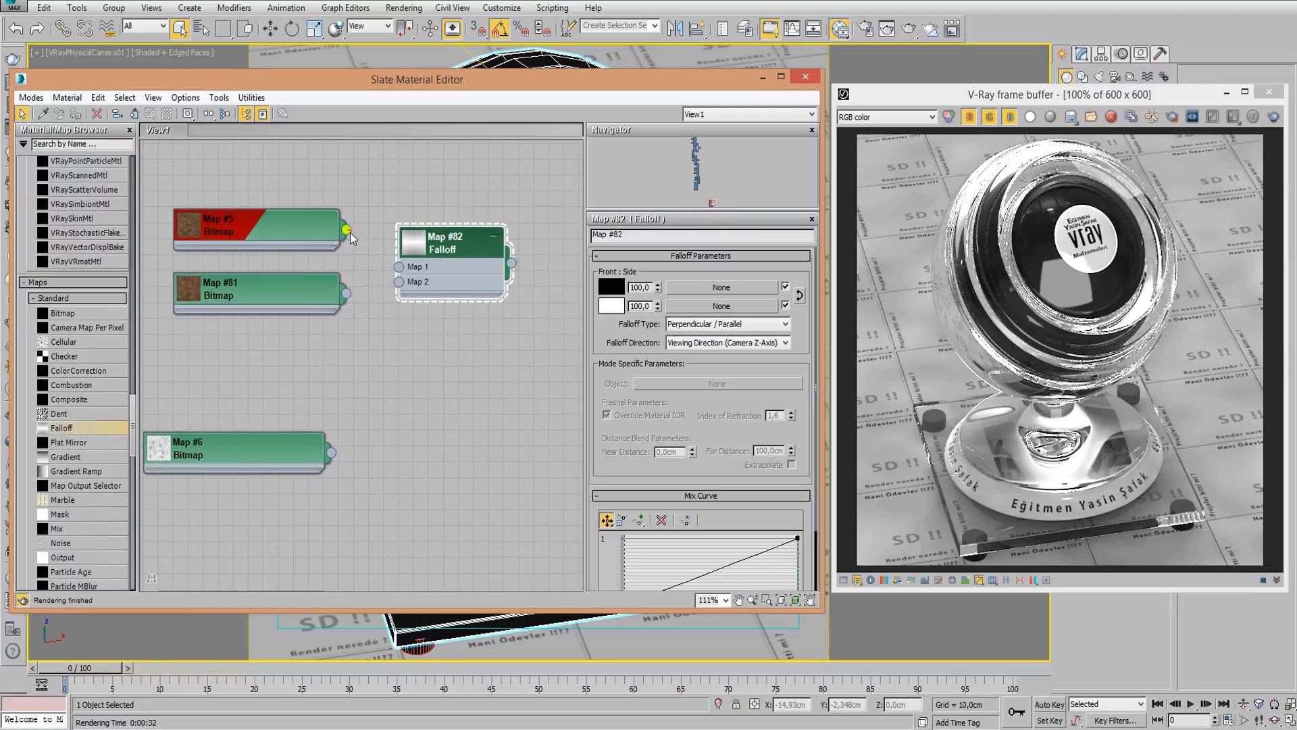
{"action": "mouse_move", "coordinate": [347, 230]}
{"action": "left_mouse_down"}
{"action": "mouse_move", "coordinate": [399, 267]}
{"action": "mouse_move", "coordinate": [399, 281]}
{"action": "left_mouse_up"}
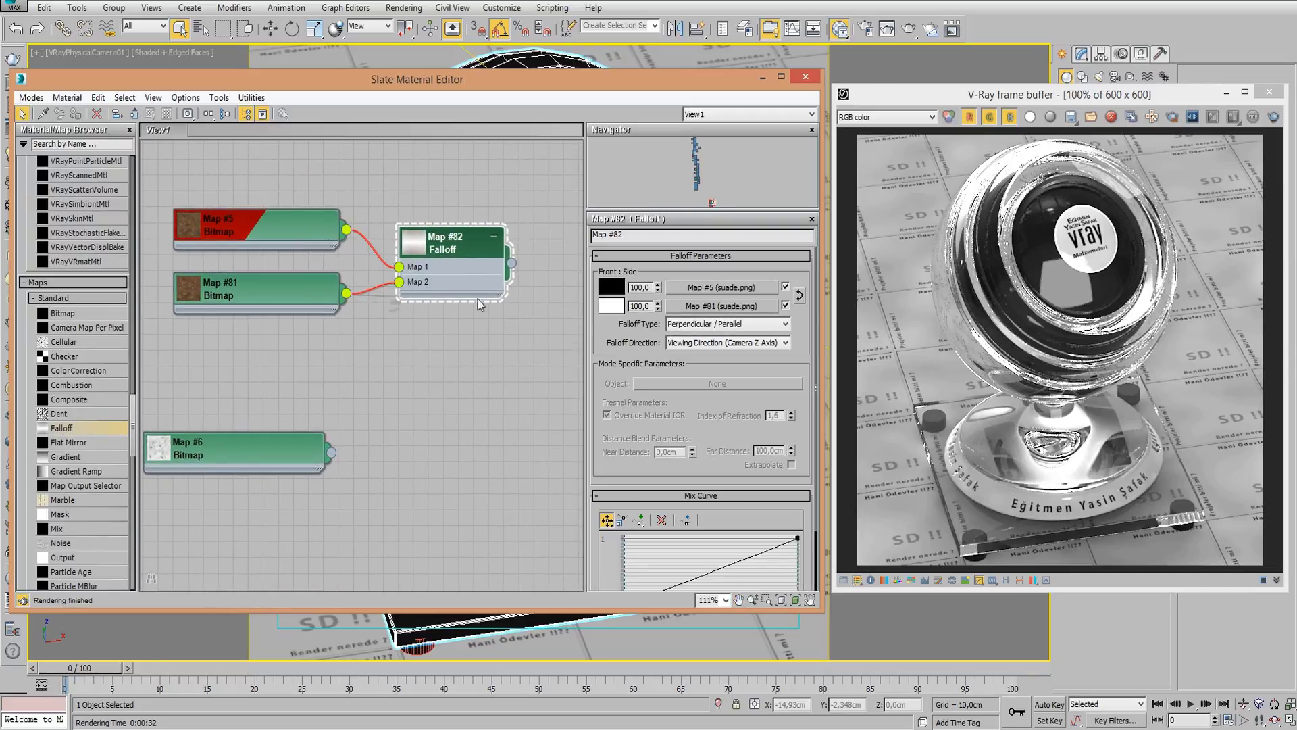
{"action": "double_click", "coordinate": [649, 306]}
{"action": "type", "text": "70"}
{"action": "key", "text": "Return"}
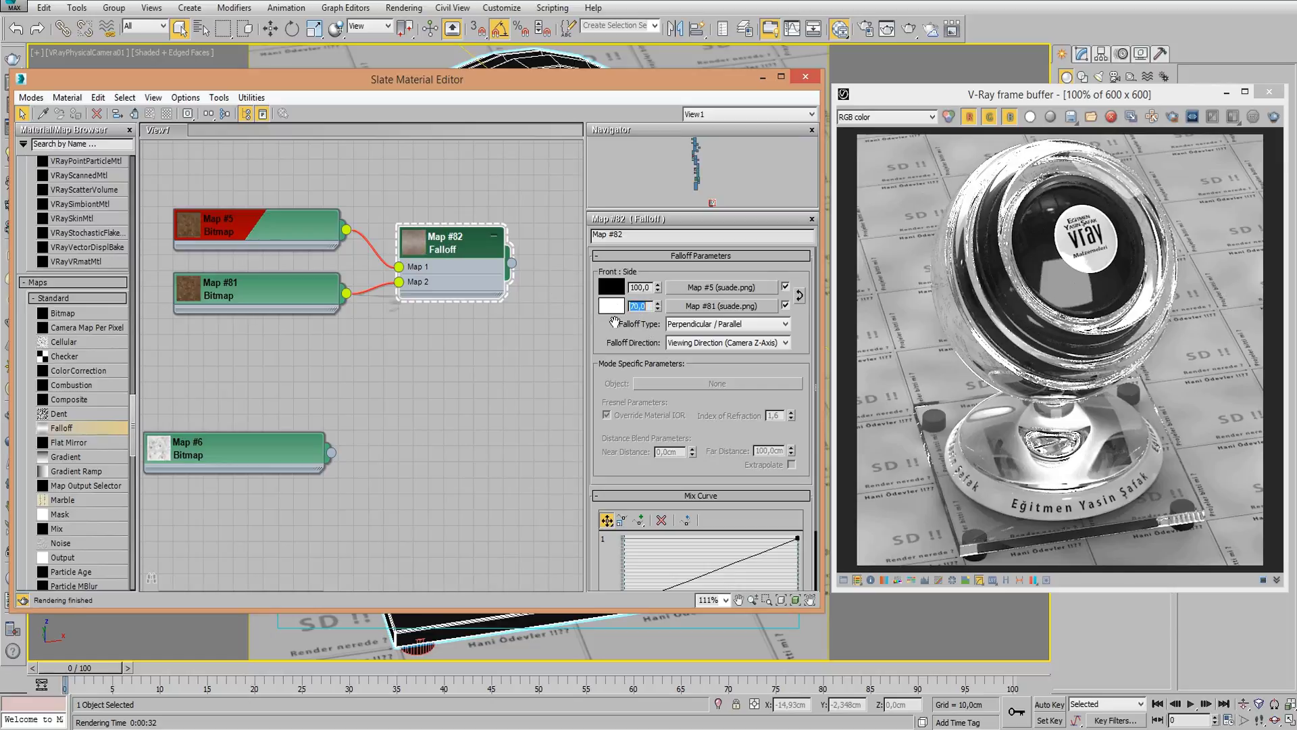
- Make both mix-curve endpoints Bezier-Corner and pull their handles into an ease-in shape
{"action": "left_click_drag", "start_coordinate": [615, 464], "coordinate": [614, 336]}
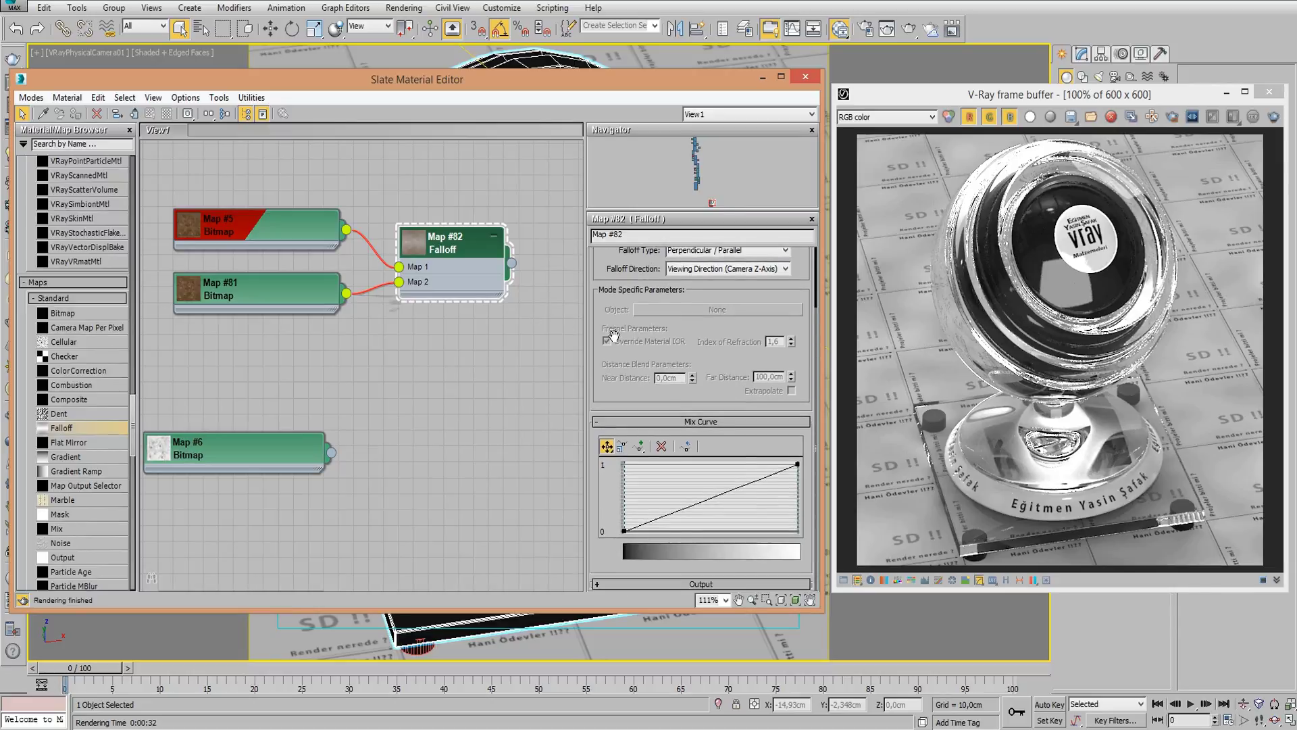
{"action": "right_click", "coordinate": [796, 464]}
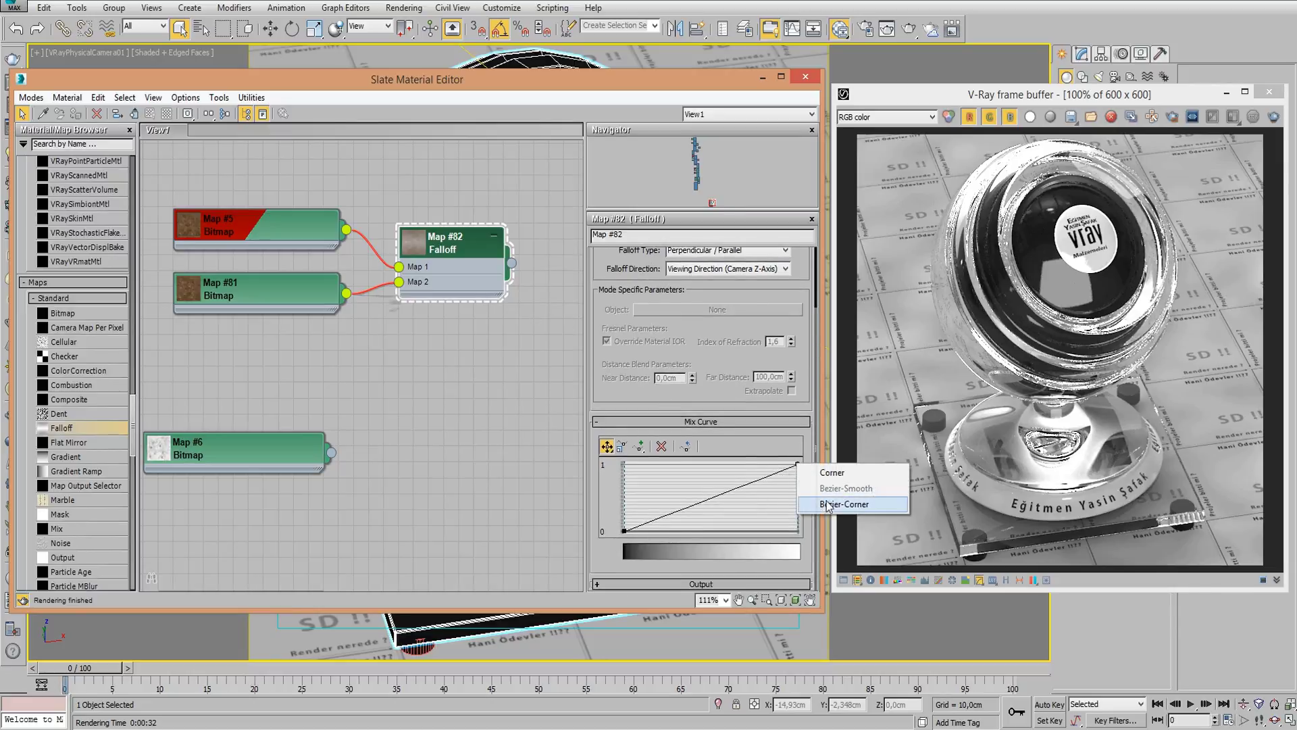
{"action": "left_click", "coordinate": [757, 491]}
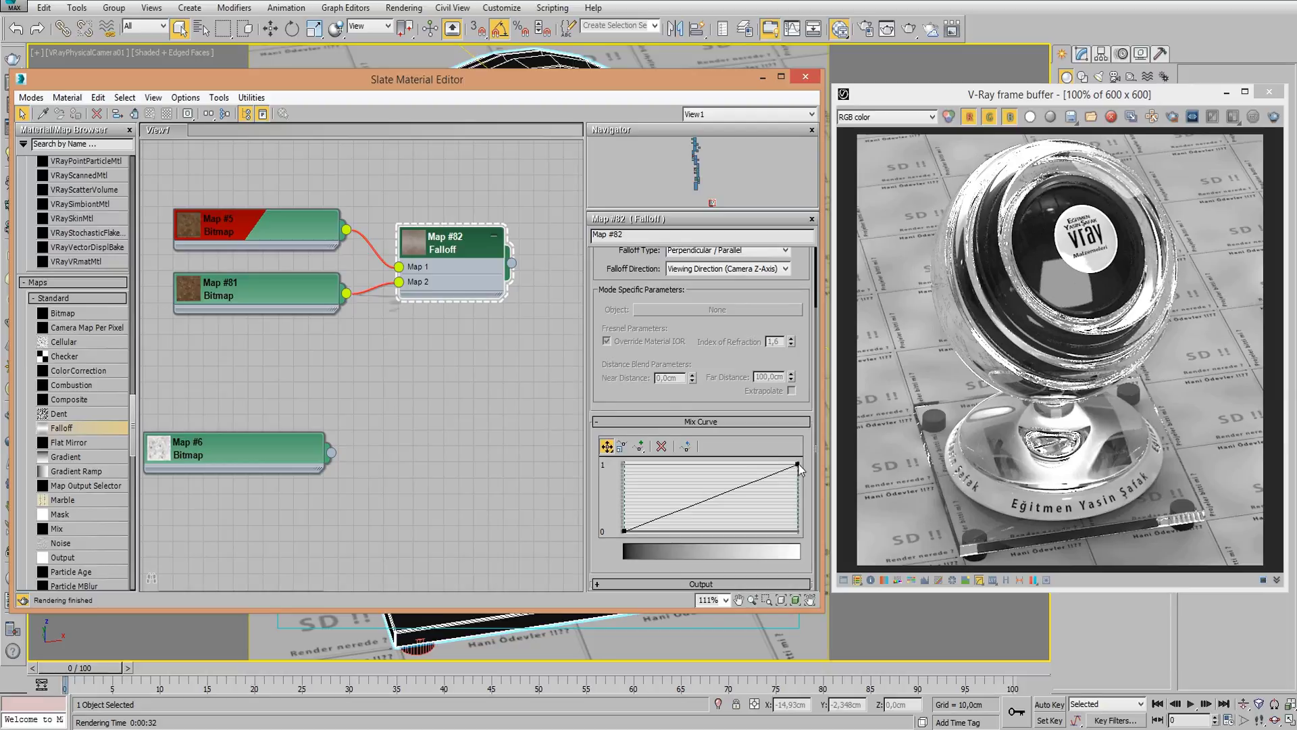
{"action": "right_click", "coordinate": [797, 464]}
{"action": "left_click", "coordinate": [819, 505]}
{"action": "left_click_drag", "start_coordinate": [754, 481], "coordinate": [772, 518]}
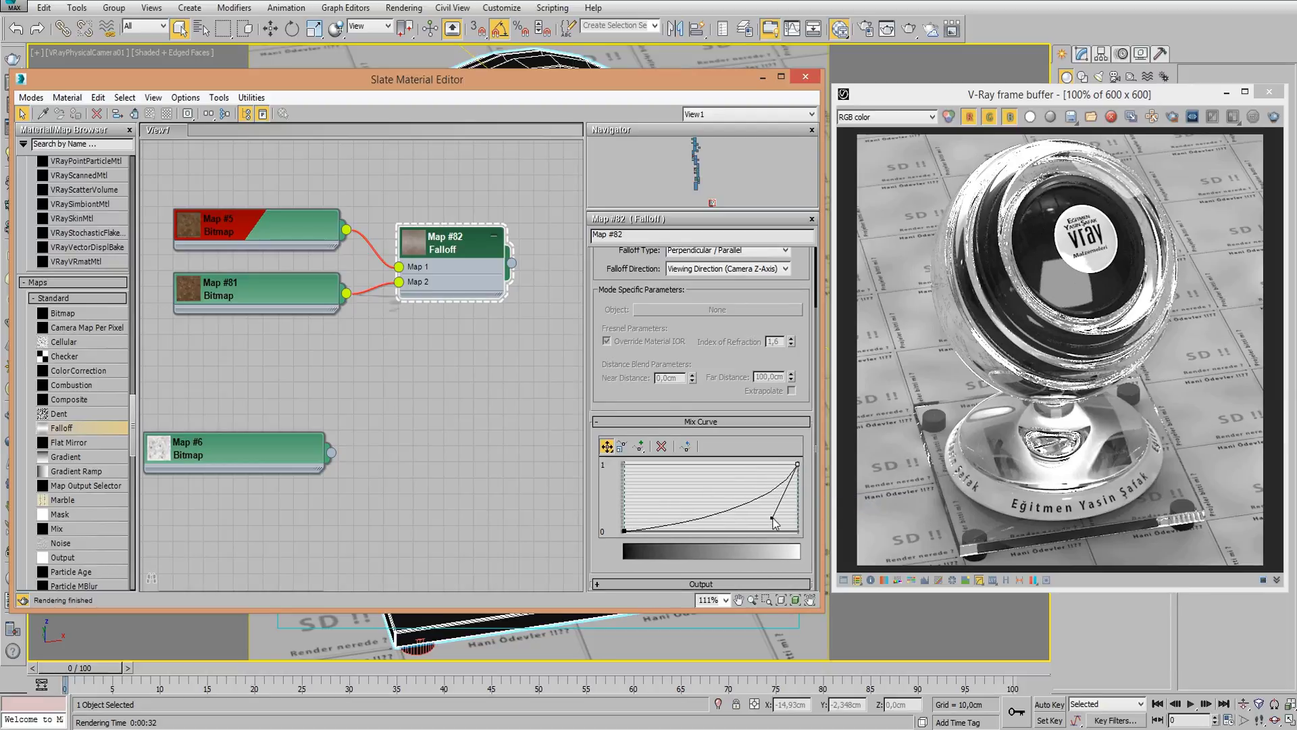
{"action": "right_click", "coordinate": [625, 532]}
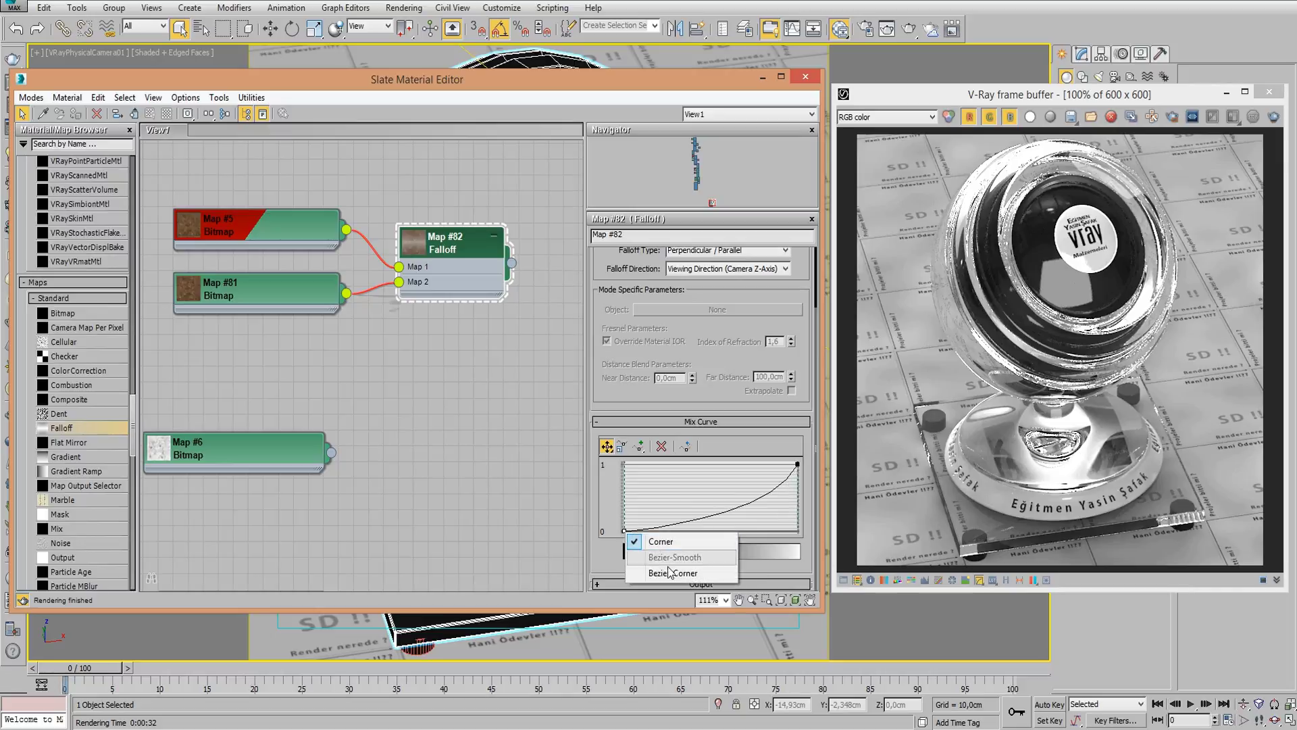
{"action": "left_click", "coordinate": [670, 573]}
{"action": "mouse_move", "coordinate": [669, 524]}
{"action": "left_mouse_down"}
{"action": "mouse_move", "coordinate": [722, 521]}
{"action": "mouse_move", "coordinate": [714, 514]}
{"action": "left_mouse_up"}
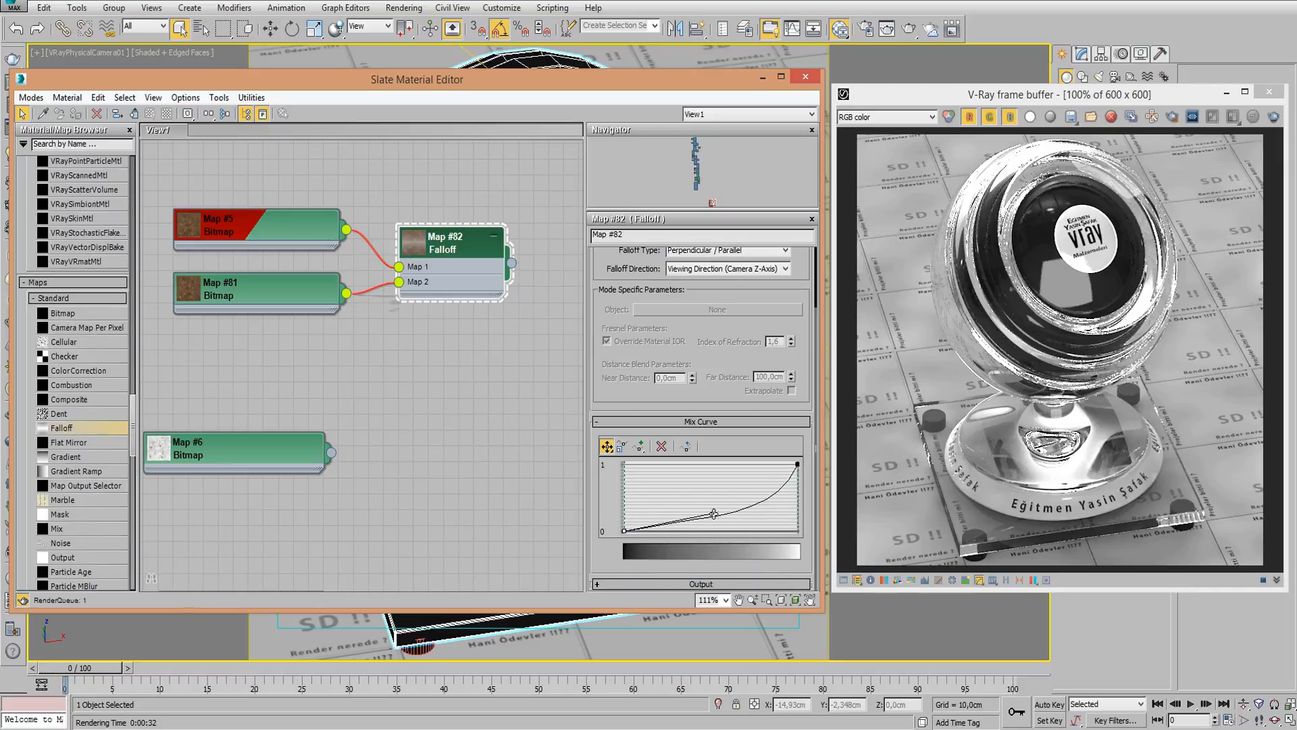
- Add a Bezier-Smooth point in the middle of the mix curve and adjust its handle
{"action": "left_click", "coordinate": [638, 446]}
{"action": "left_click", "coordinate": [761, 499]}
{"action": "right_click", "coordinate": [765, 499]}
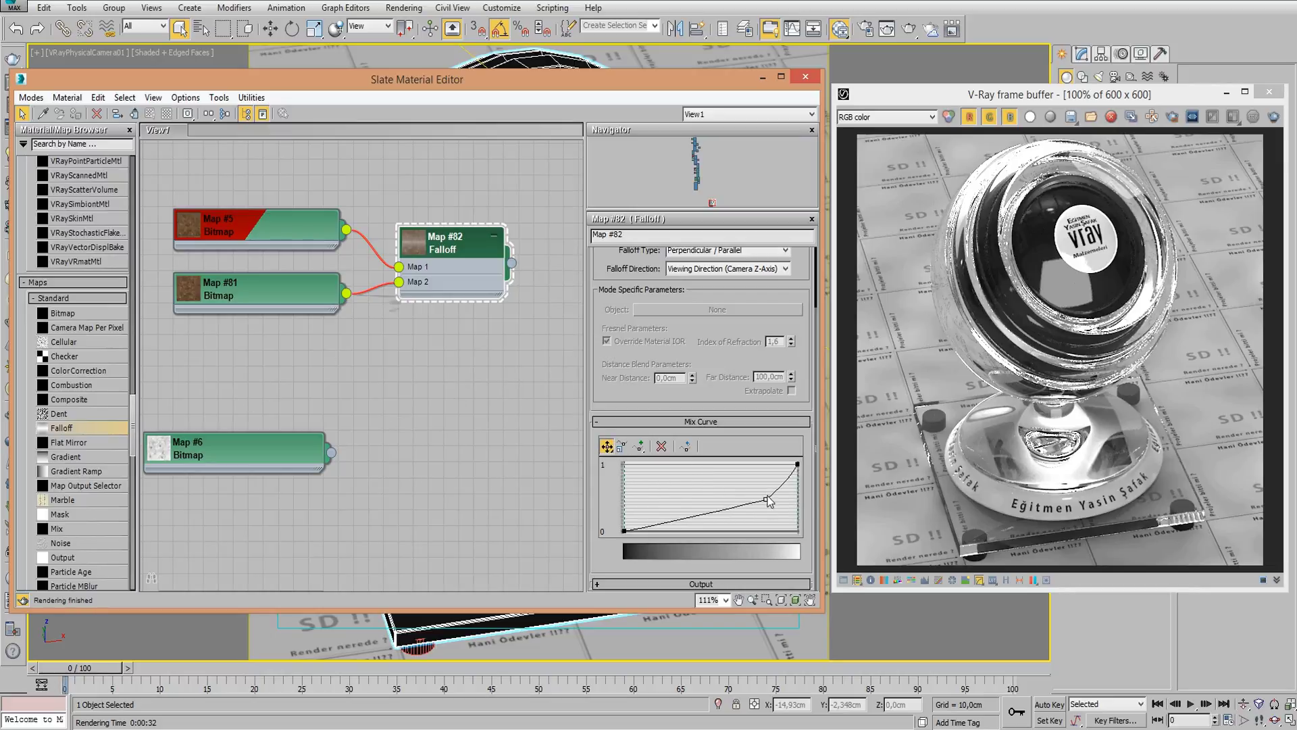
{"action": "left_click", "coordinate": [788, 528]}
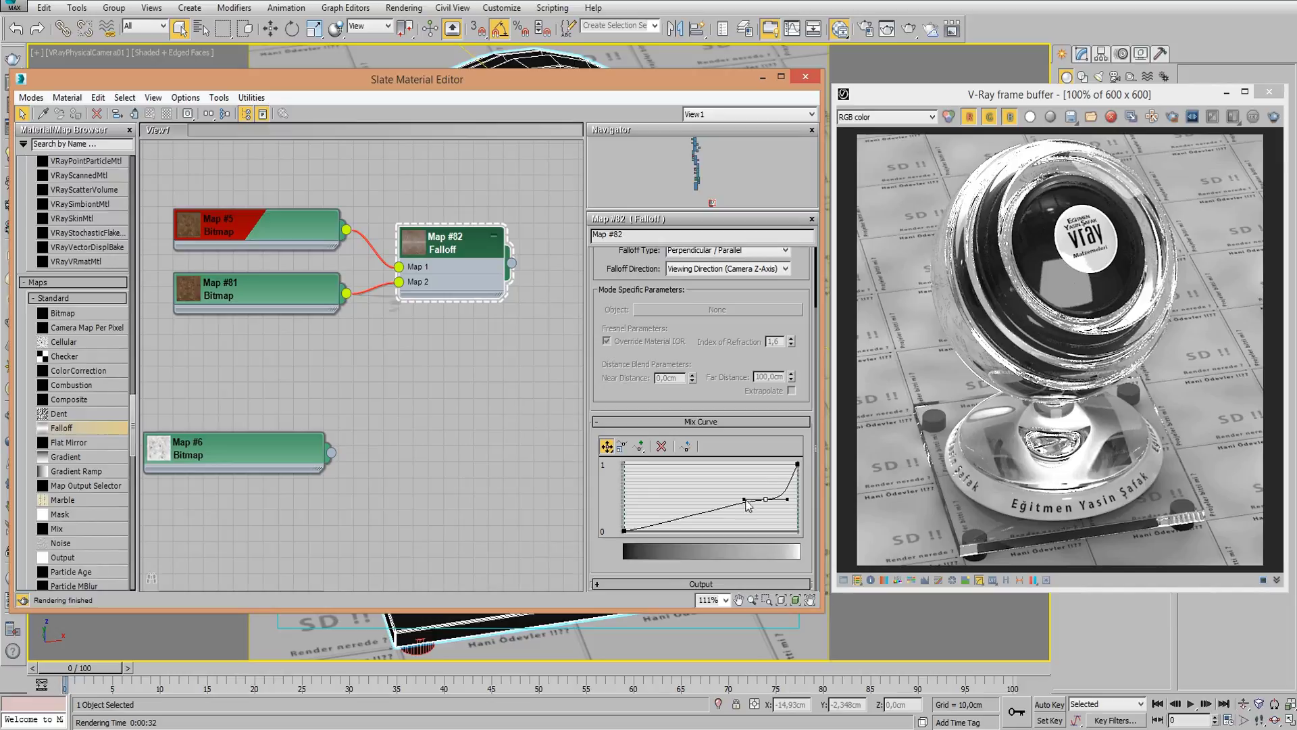
{"action": "mouse_move", "coordinate": [748, 505]}
{"action": "left_mouse_down"}
{"action": "mouse_move", "coordinate": [754, 515]}
{"action": "mouse_move", "coordinate": [756, 502]}
{"action": "left_mouse_up"}
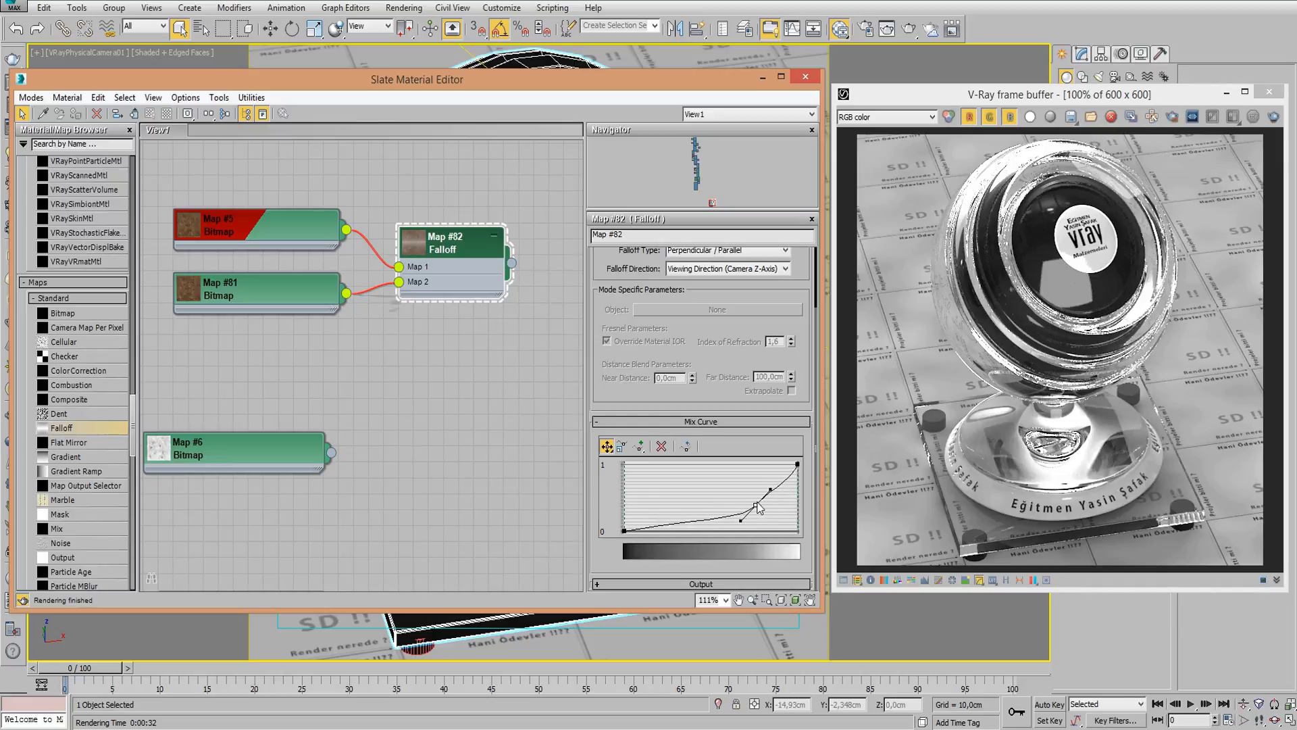
{"action": "scroll", "coordinate": [448, 306], "scroll_direction": "down", "scroll_amount": 2}
- Add a VRayMtl material node to the Slate view beside the Falloff and suede maps
{"action": "scroll", "coordinate": [438, 343], "scroll_direction": "down", "scroll_amount": 2}
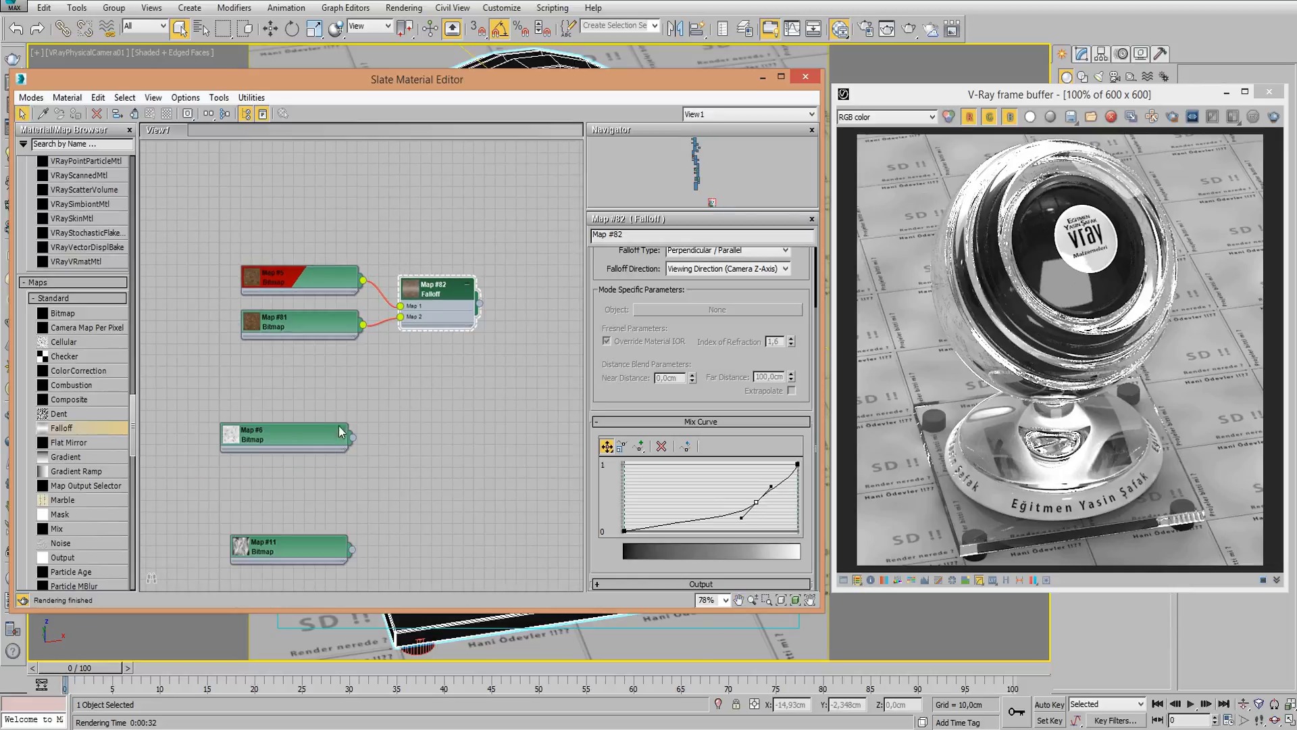
{"action": "middle_click_drag", "start_coordinate": [425, 418], "coordinate": [391, 397]}
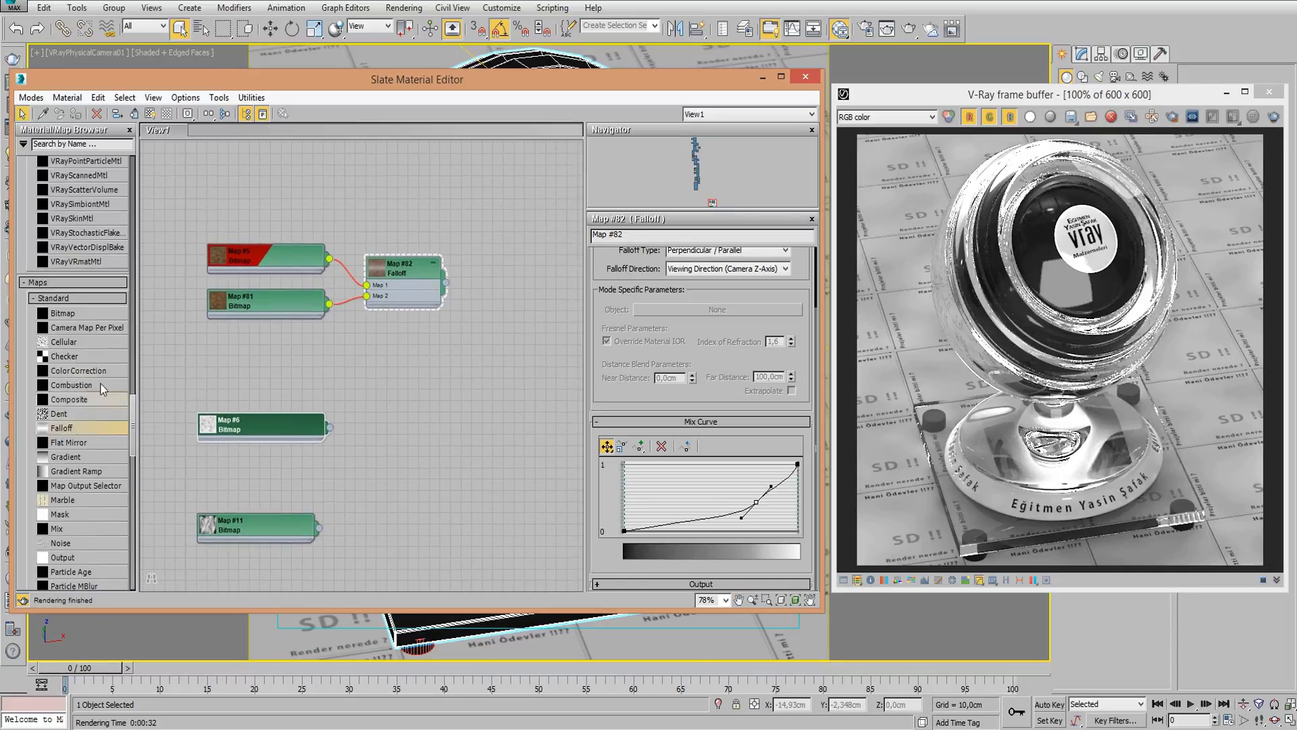
{"action": "scroll", "coordinate": [61, 270], "scroll_direction": "up", "scroll_amount": 2}
{"action": "scroll", "coordinate": [53, 223], "scroll_direction": "up", "scroll_amount": 3}
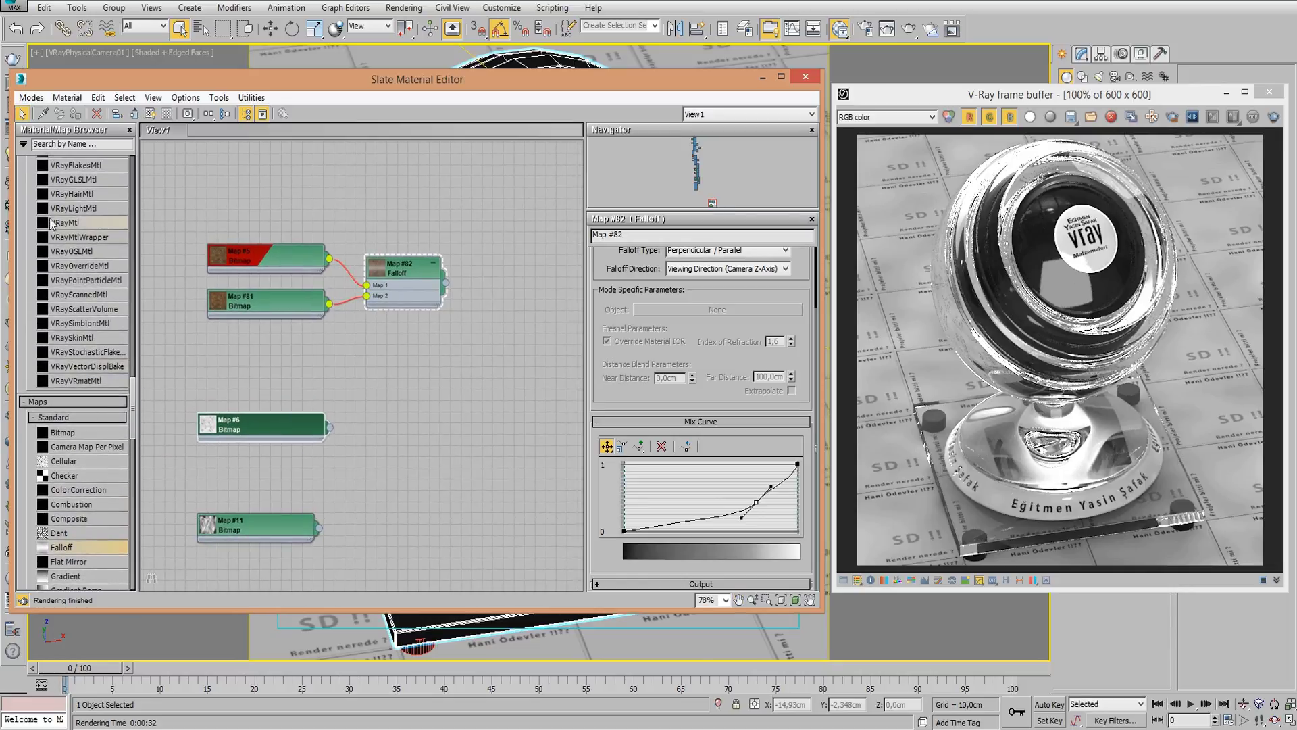
{"action": "left_click_drag", "start_coordinate": [51, 223], "coordinate": [502, 346]}
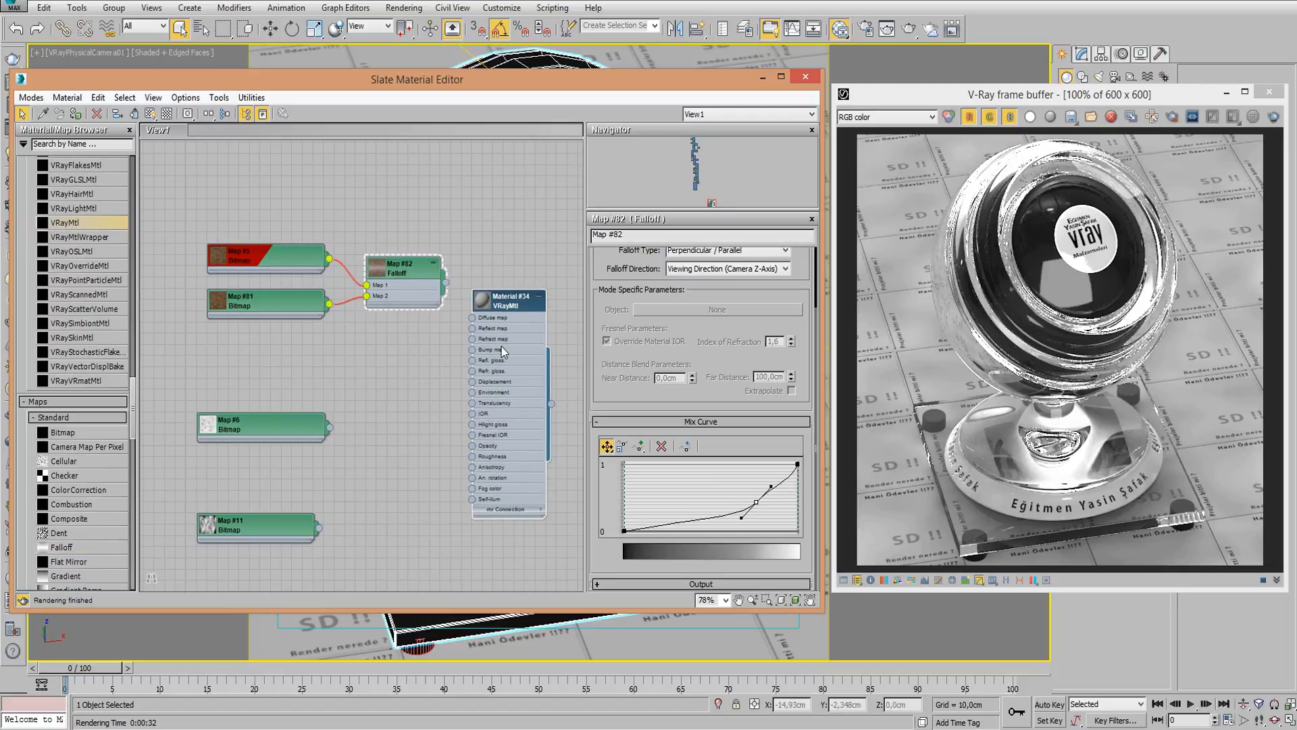
{"action": "double_click", "coordinate": [497, 315]}
{"action": "double_click", "coordinate": [485, 307]}
{"action": "middle_click_drag", "start_coordinate": [529, 440], "coordinate": [488, 380]}
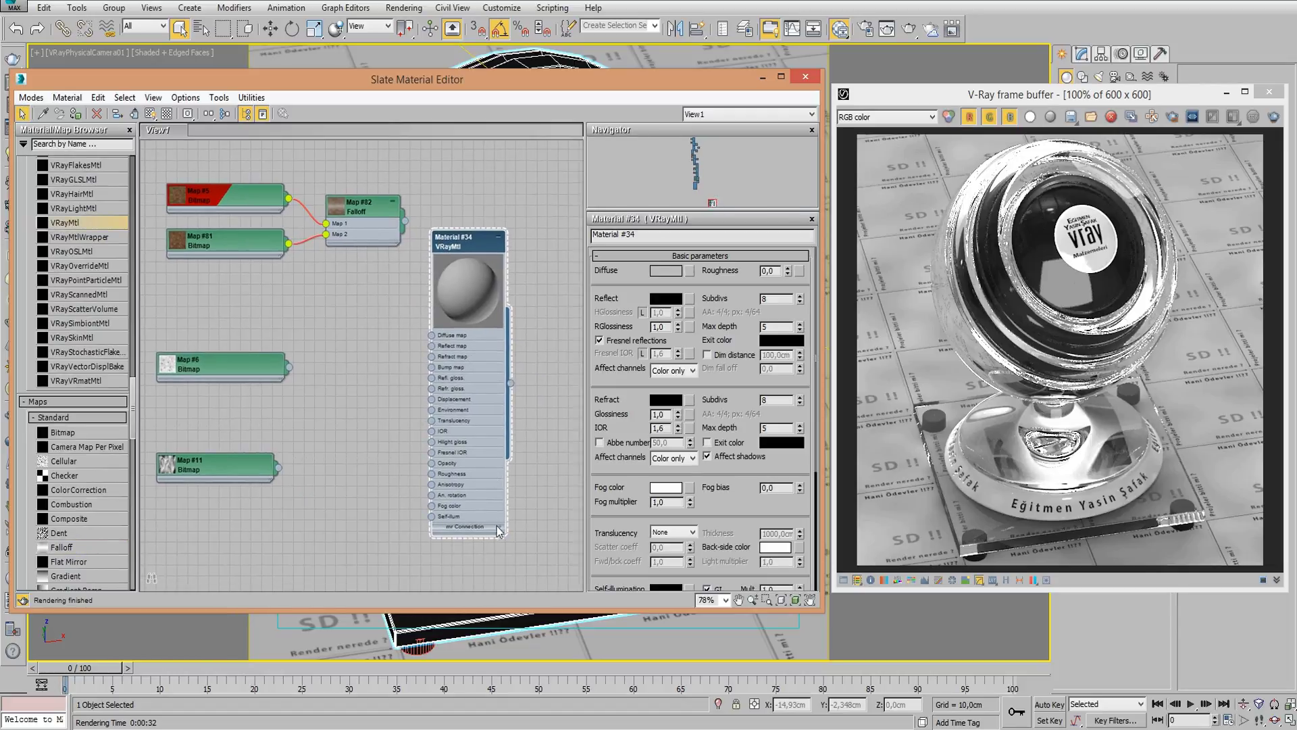
{"action": "left_click_drag", "start_coordinate": [481, 512], "coordinate": [561, 427]}
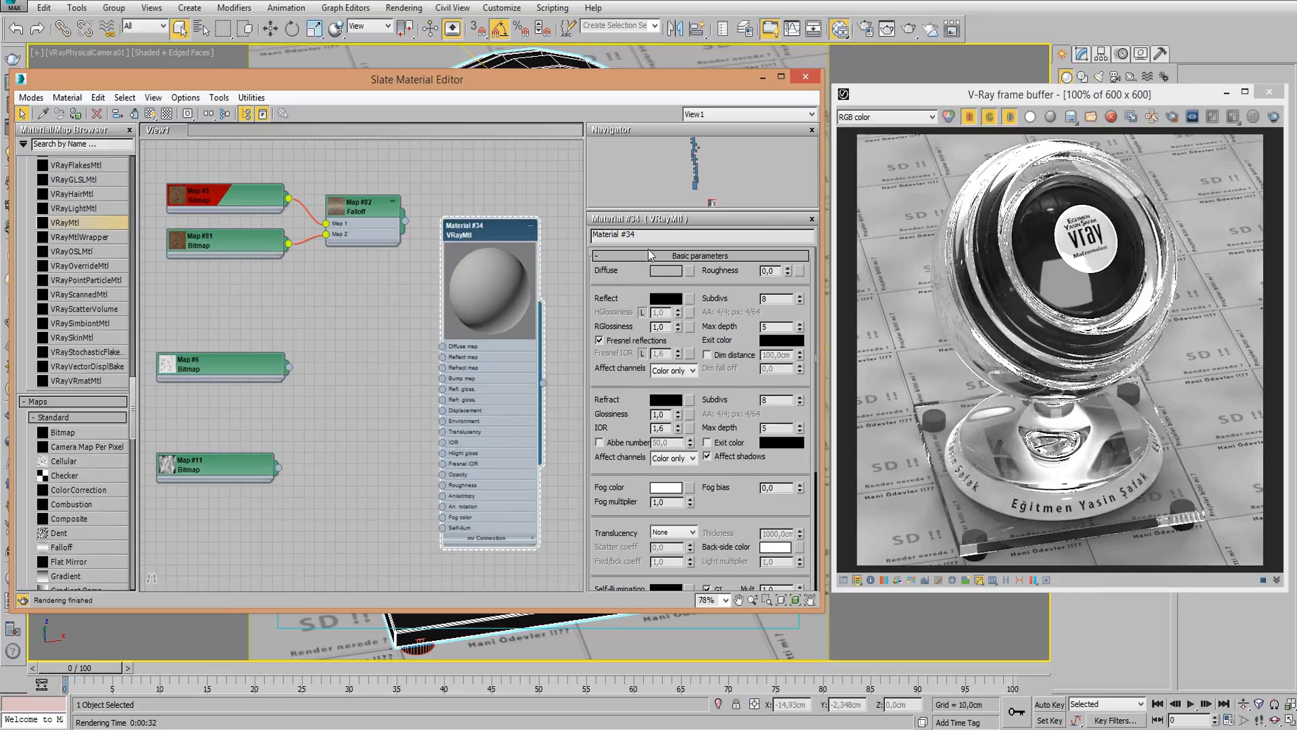
- Rename the VRayMtl material to 'Deri Malzemesi'
{"action": "left_click", "coordinate": [629, 234]}
{"action": "type", "text": "Deri Malzeme"}
{"action": "type", "text": "si"}
{"action": "key", "text": "Return"}
{"action": "middle_click_drag", "start_coordinate": [349, 273], "coordinate": [457, 312]}
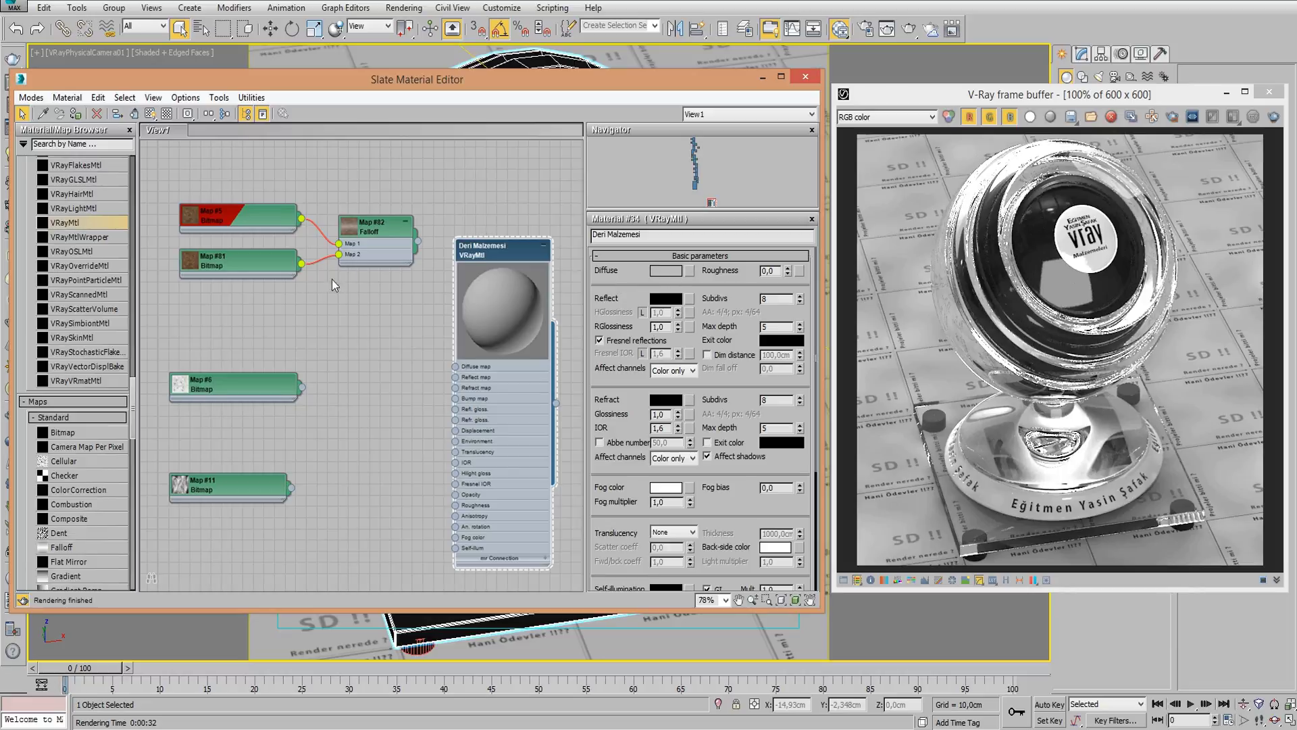
- Wire Falloff Map #82 into Deri Malzemesi's diffuse and Map #6 into its bump and reflect
{"action": "scroll", "coordinate": [331, 278], "scroll_direction": "up", "scroll_amount": 1}
{"action": "scroll", "coordinate": [446, 293], "scroll_direction": "up", "scroll_amount": 1}
{"action": "scroll", "coordinate": [446, 260], "scroll_direction": "up", "scroll_amount": 1}
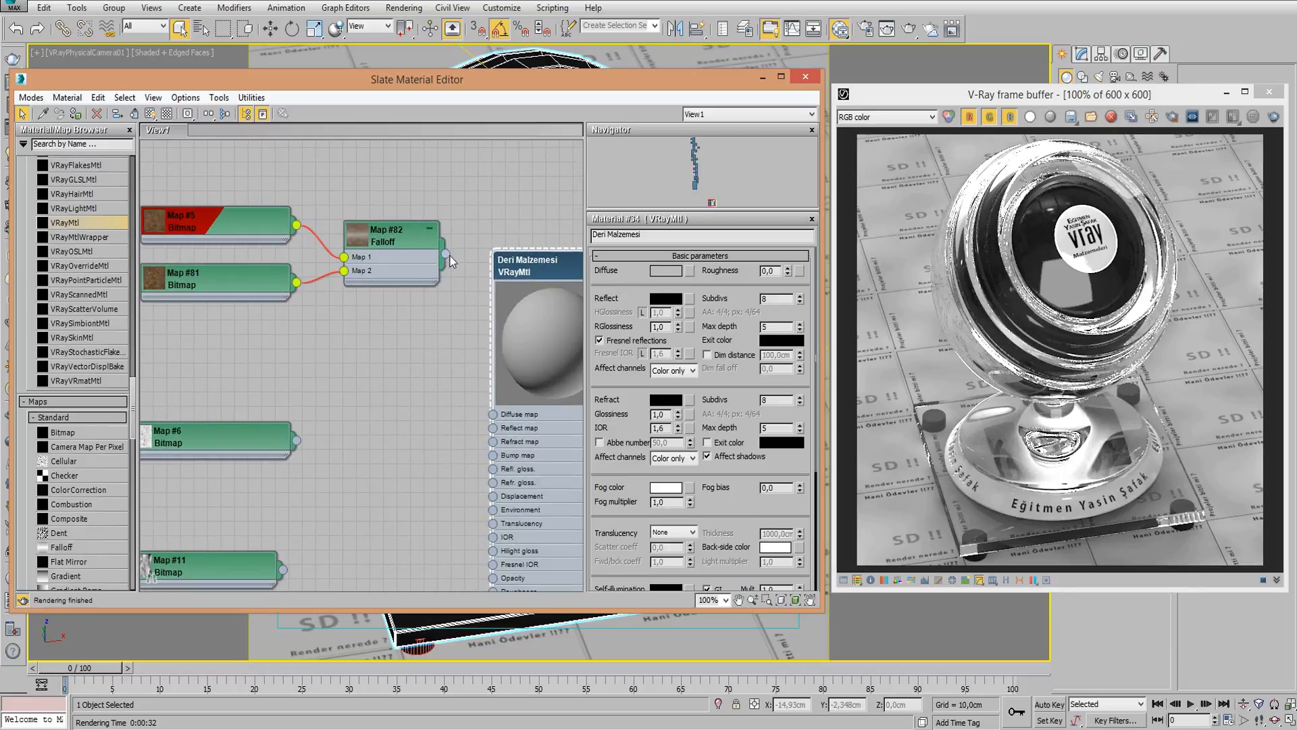
{"action": "left_click_drag", "start_coordinate": [447, 256], "coordinate": [493, 415]}
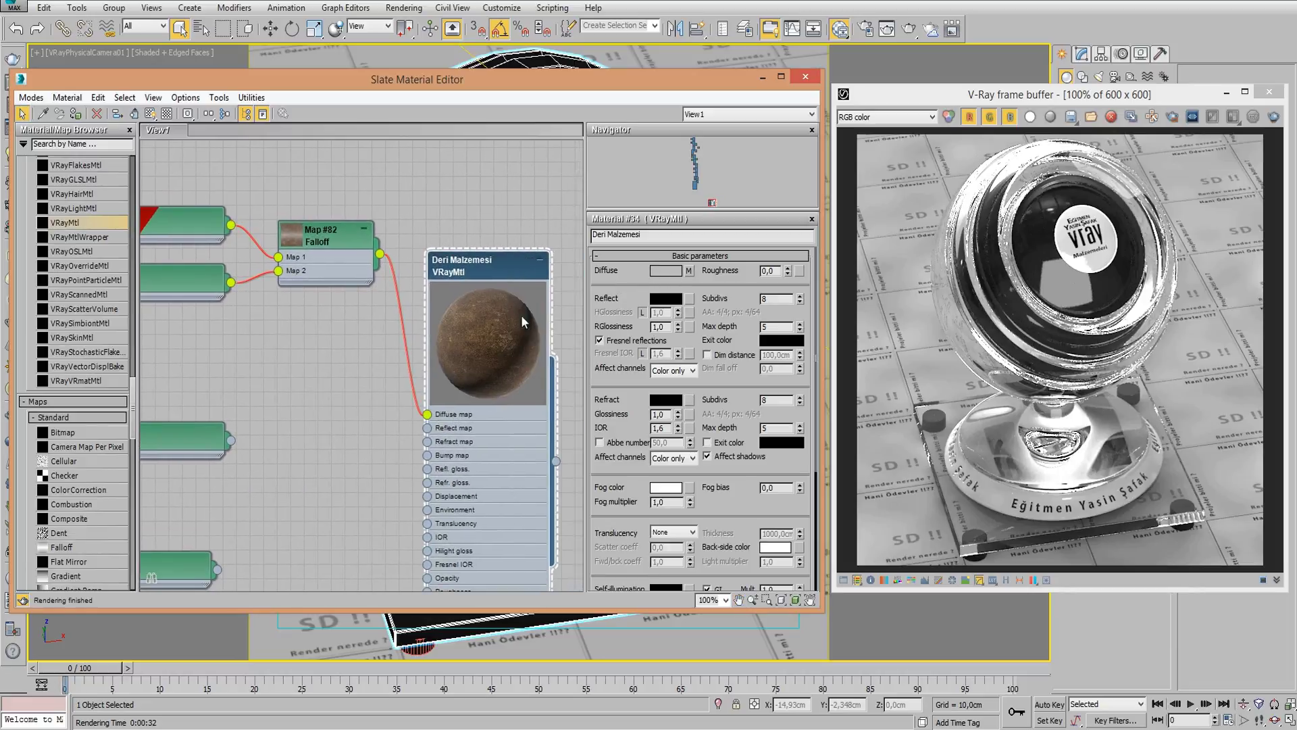
{"action": "middle_click_drag", "start_coordinate": [407, 408], "coordinate": [495, 356]}
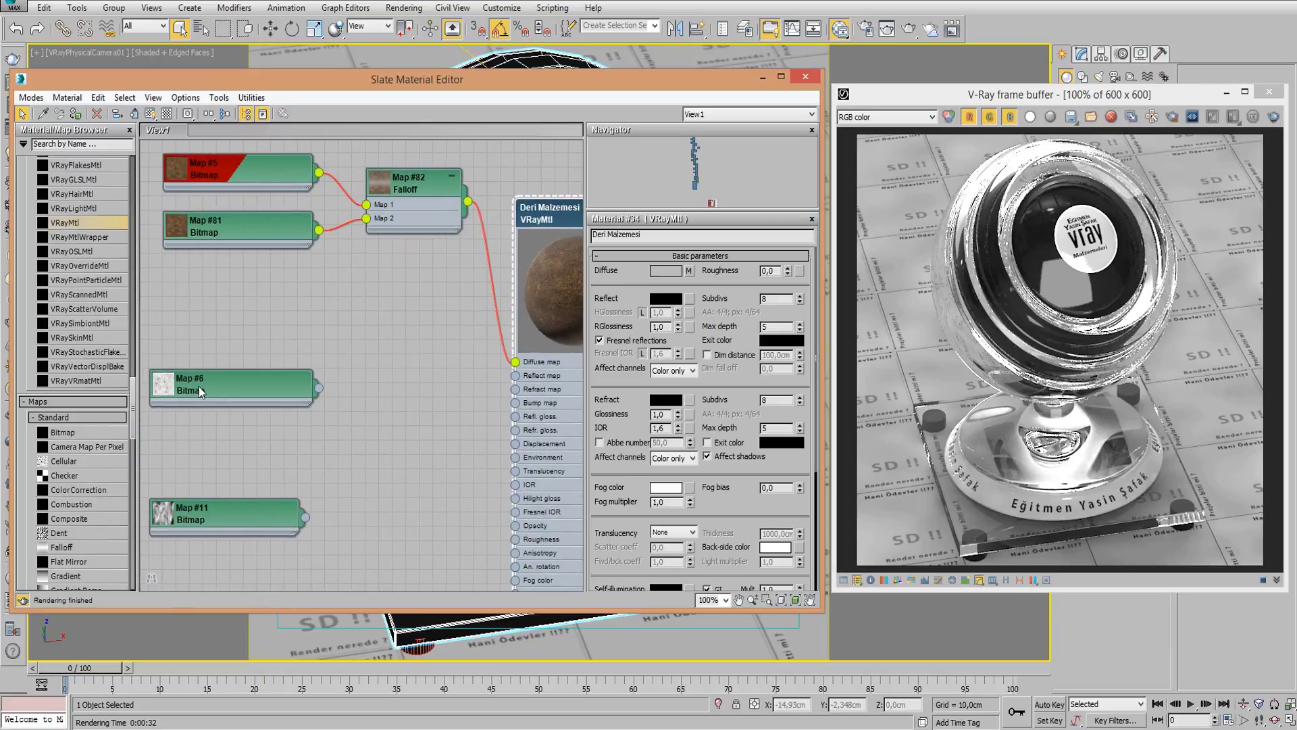
{"action": "left_click_drag", "start_coordinate": [199, 387], "coordinate": [225, 388]}
{"action": "middle_click_drag", "start_coordinate": [377, 402], "coordinate": [304, 430]}
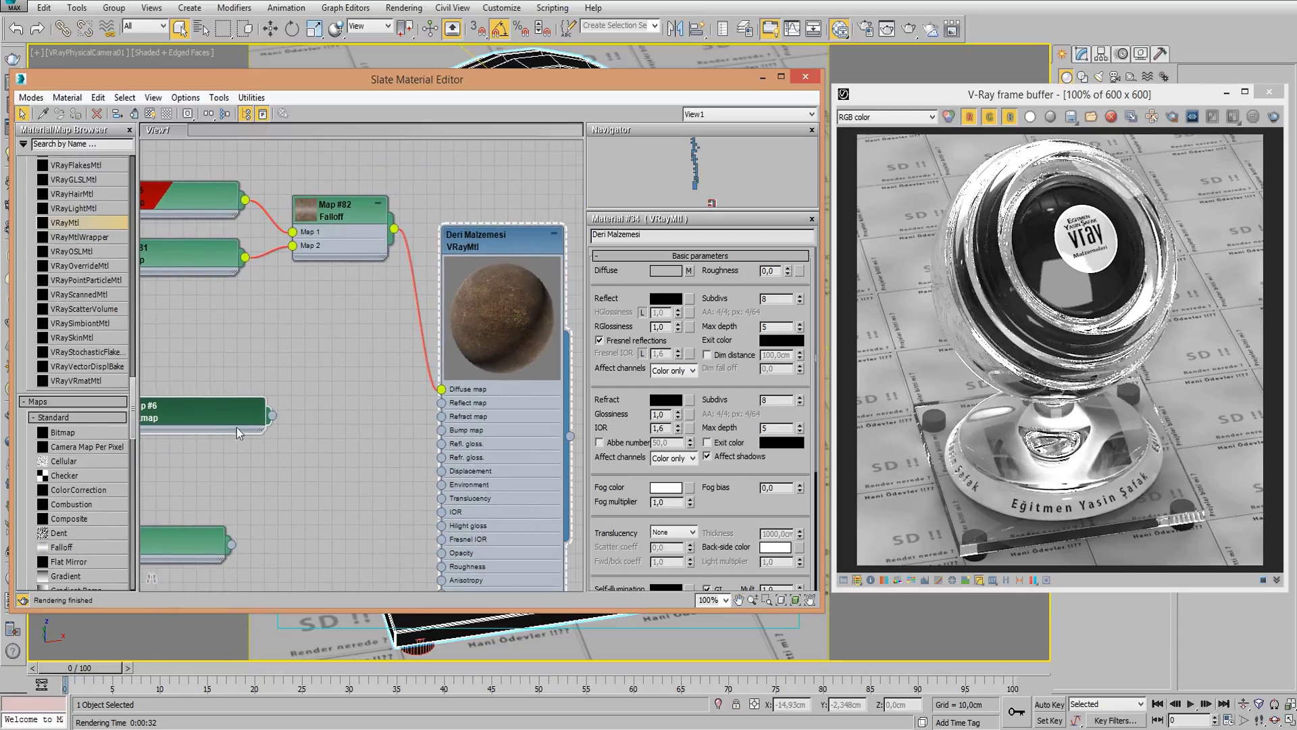
{"action": "left_click_drag", "start_coordinate": [273, 415], "coordinate": [465, 431]}
{"action": "mouse_move", "coordinate": [273, 415]}
{"action": "left_mouse_down"}
{"action": "mouse_move", "coordinate": [465, 391]}
{"action": "mouse_move", "coordinate": [449, 404]}
{"action": "left_mouse_up"}
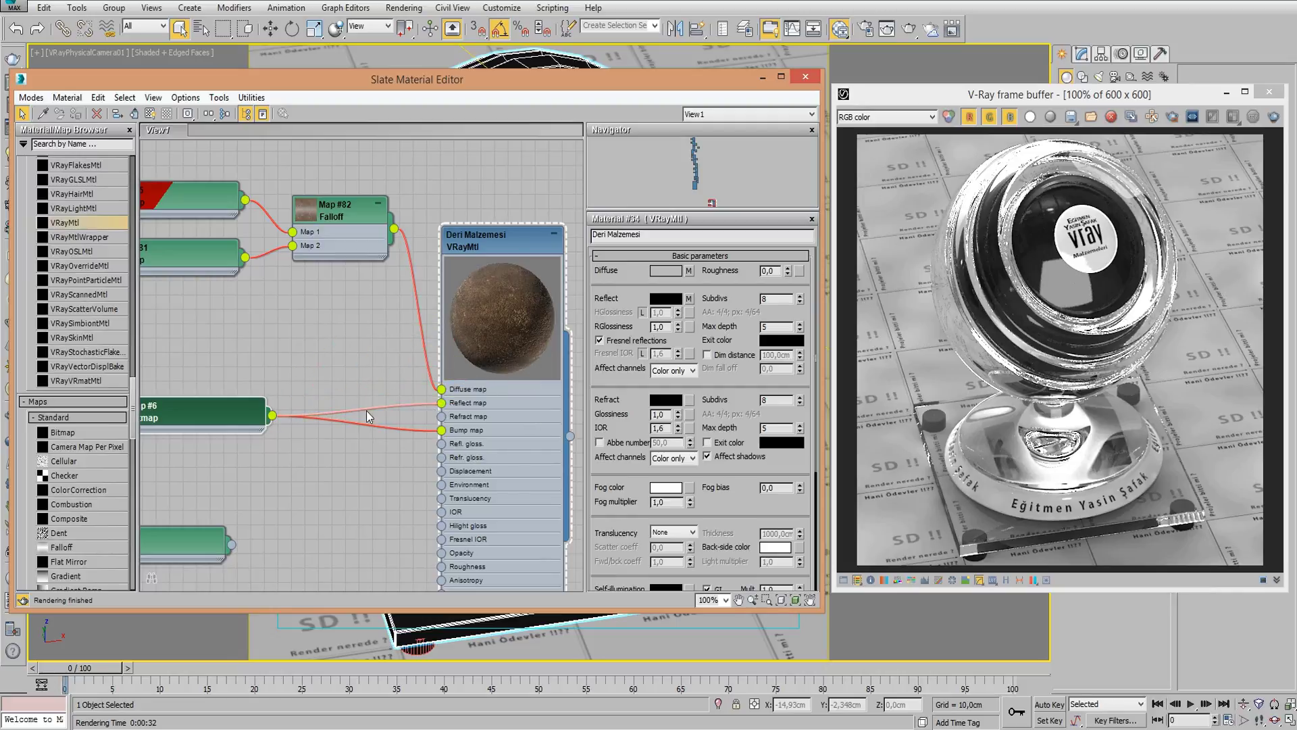
- Position Map #11 below Map #6 and bring the Falloff and material nodes into view
{"action": "scroll", "coordinate": [406, 420], "scroll_direction": "up", "scroll_amount": 2}
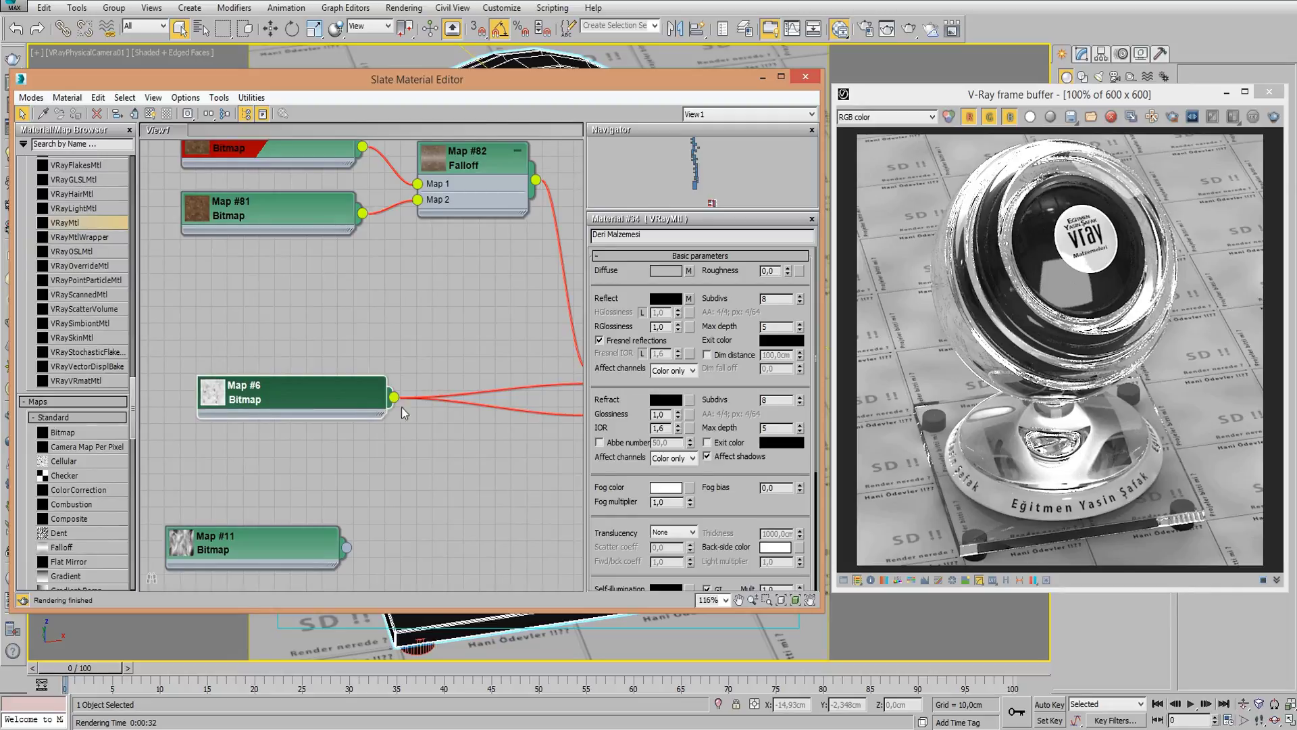
{"action": "scroll", "coordinate": [401, 407], "scroll_direction": "down", "scroll_amount": 1}
{"action": "middle_click_drag", "start_coordinate": [401, 407], "coordinate": [322, 419]}
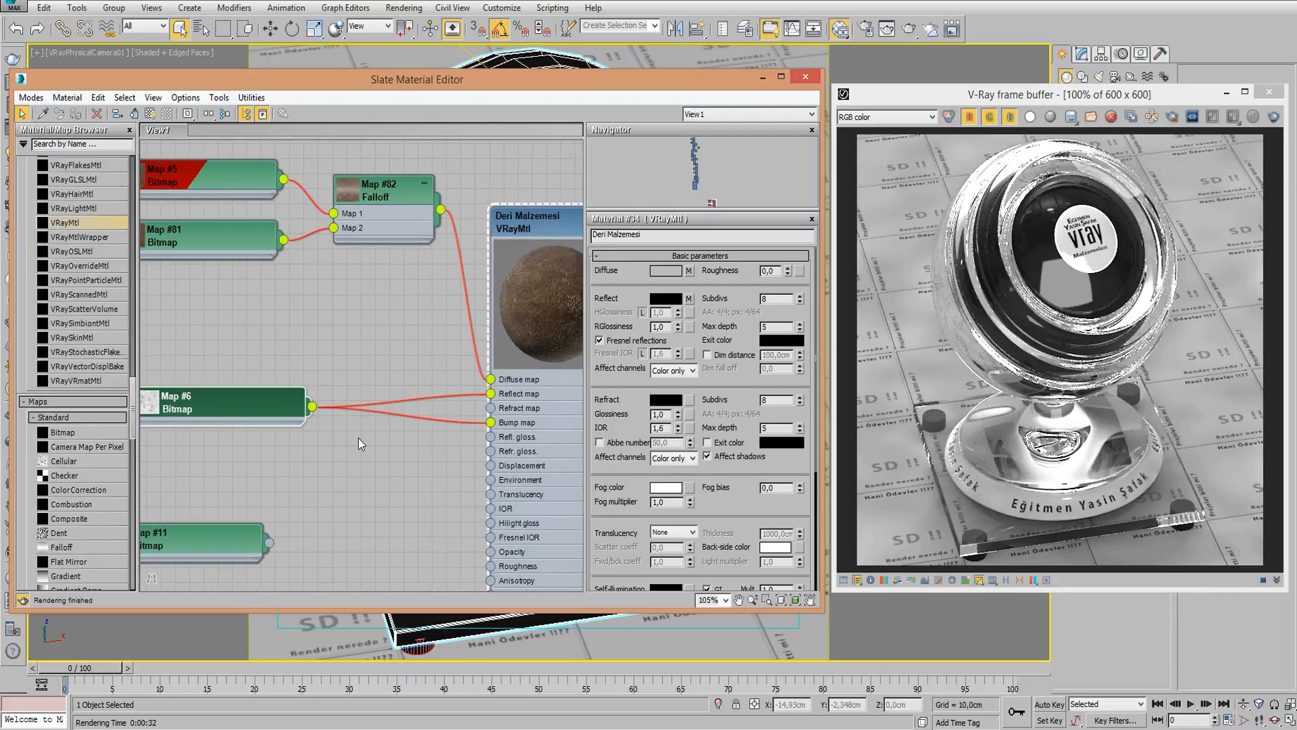
{"action": "middle_click_drag", "start_coordinate": [347, 471], "coordinate": [220, 509]}
{"action": "left_click_drag", "start_coordinate": [220, 509], "coordinate": [241, 483]}
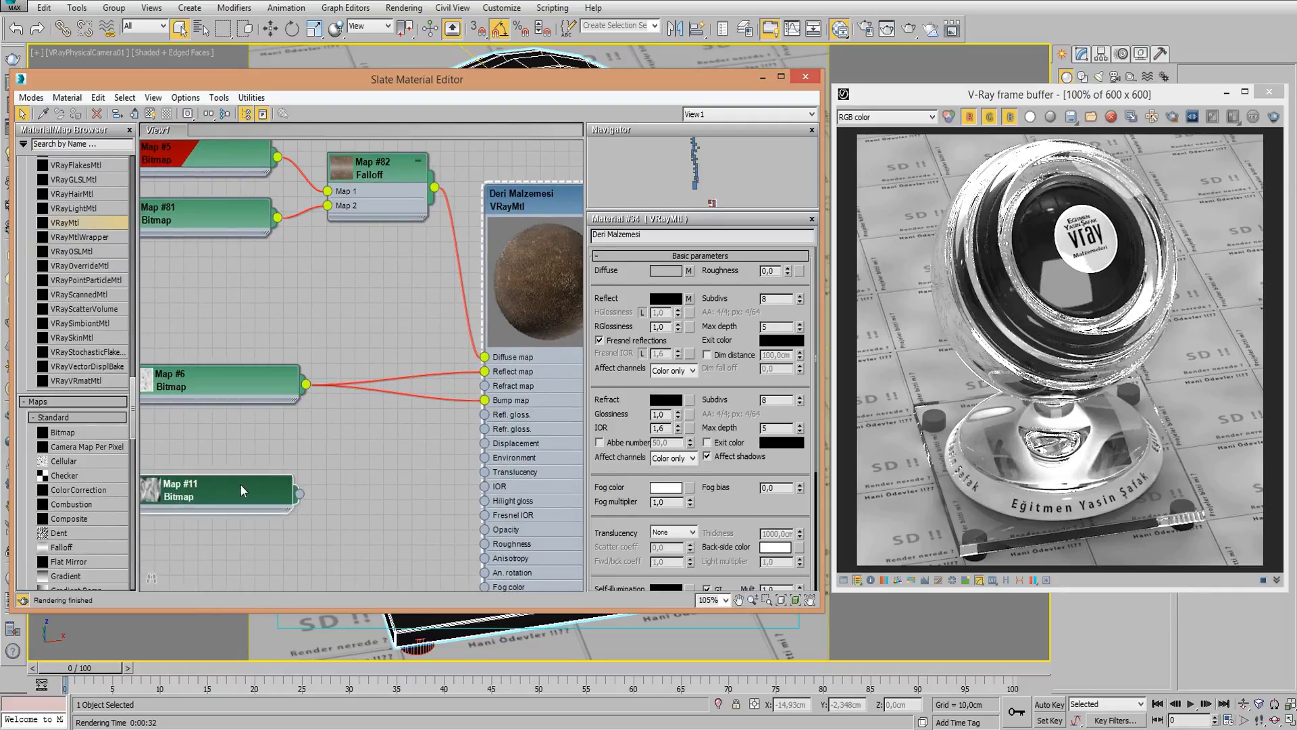
{"action": "middle_click_drag", "start_coordinate": [177, 473], "coordinate": [318, 429]}
{"action": "mouse_move", "coordinate": [314, 432]}
{"action": "left_mouse_down"}
{"action": "mouse_move", "coordinate": [318, 450]}
{"action": "mouse_move", "coordinate": [292, 445]}
{"action": "left_mouse_up"}
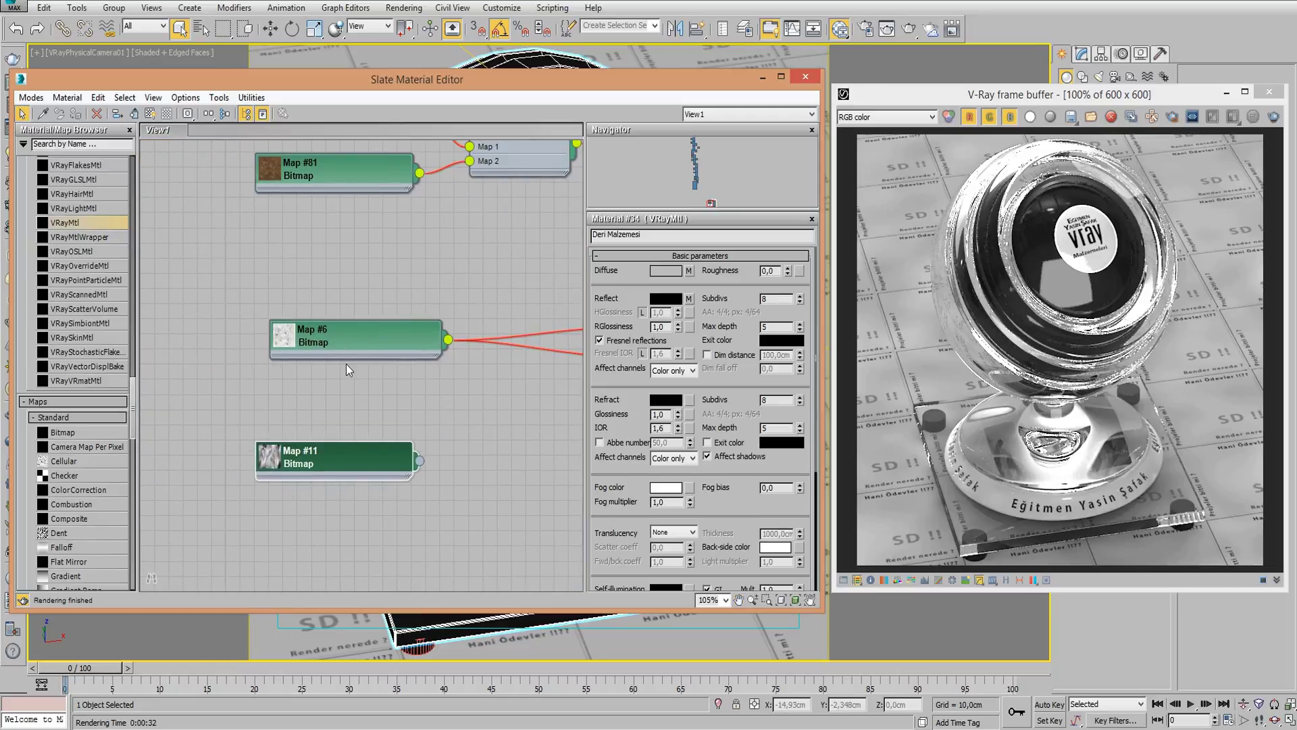
{"action": "left_click_drag", "start_coordinate": [343, 354], "coordinate": [329, 354]}
{"action": "middle_click_drag", "start_coordinate": [328, 354], "coordinate": [271, 377]}
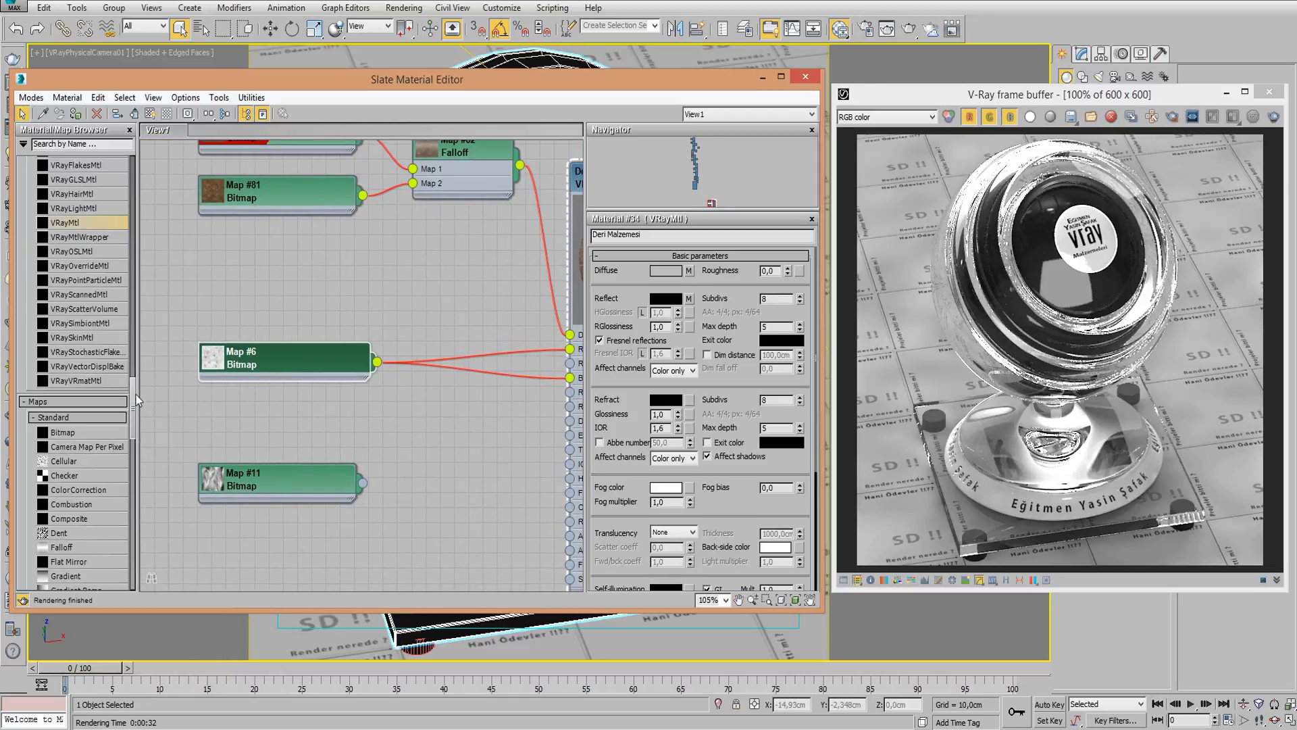
- Add a Mix map blending Map #6 and Map #11 with Mix Amount 70
{"action": "mouse_move", "coordinate": [136, 395]}
{"action": "left_mouse_down"}
{"action": "mouse_move", "coordinate": [135, 436]}
{"action": "mouse_move", "coordinate": [250, 449]}
{"action": "mouse_move", "coordinate": [398, 398]}
{"action": "mouse_move", "coordinate": [370, 425]}
{"action": "left_mouse_up"}
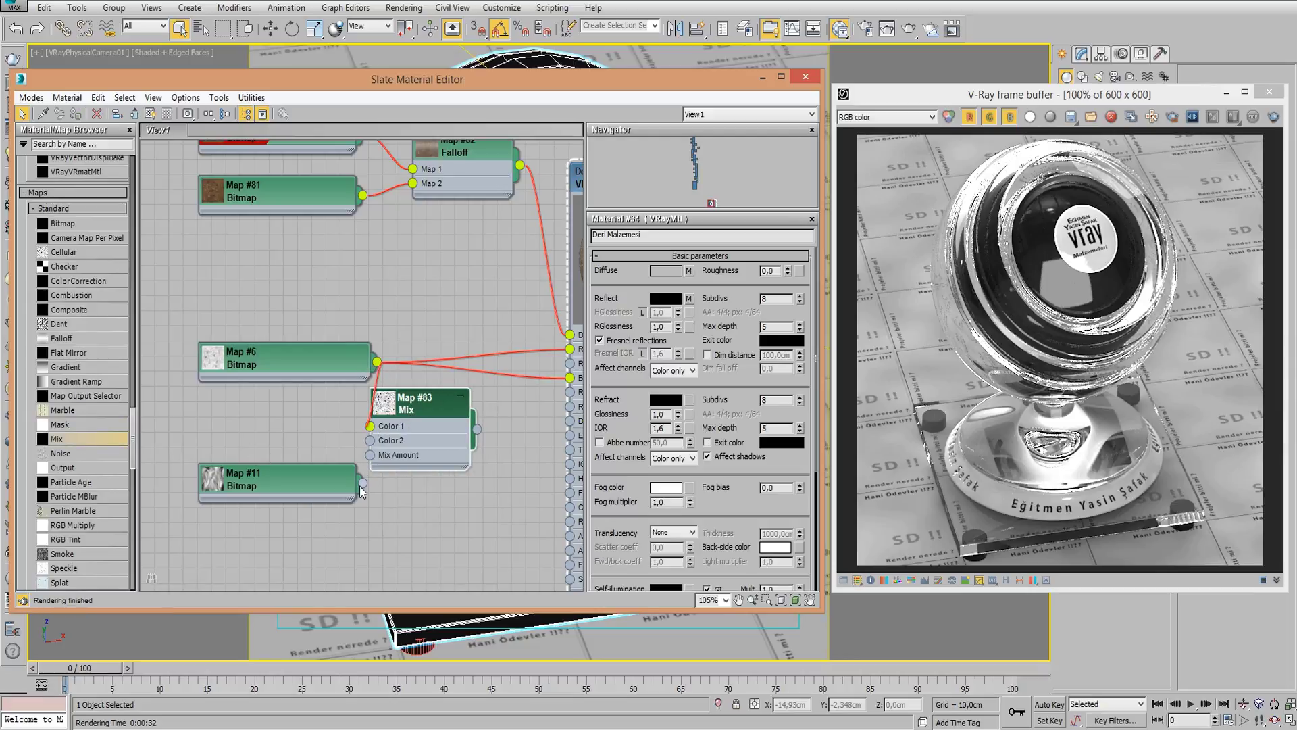
{"action": "left_click_drag", "start_coordinate": [361, 482], "coordinate": [400, 436]}
{"action": "middle_click_drag", "start_coordinate": [435, 440], "coordinate": [409, 442]}
{"action": "double_click", "coordinate": [412, 446]}
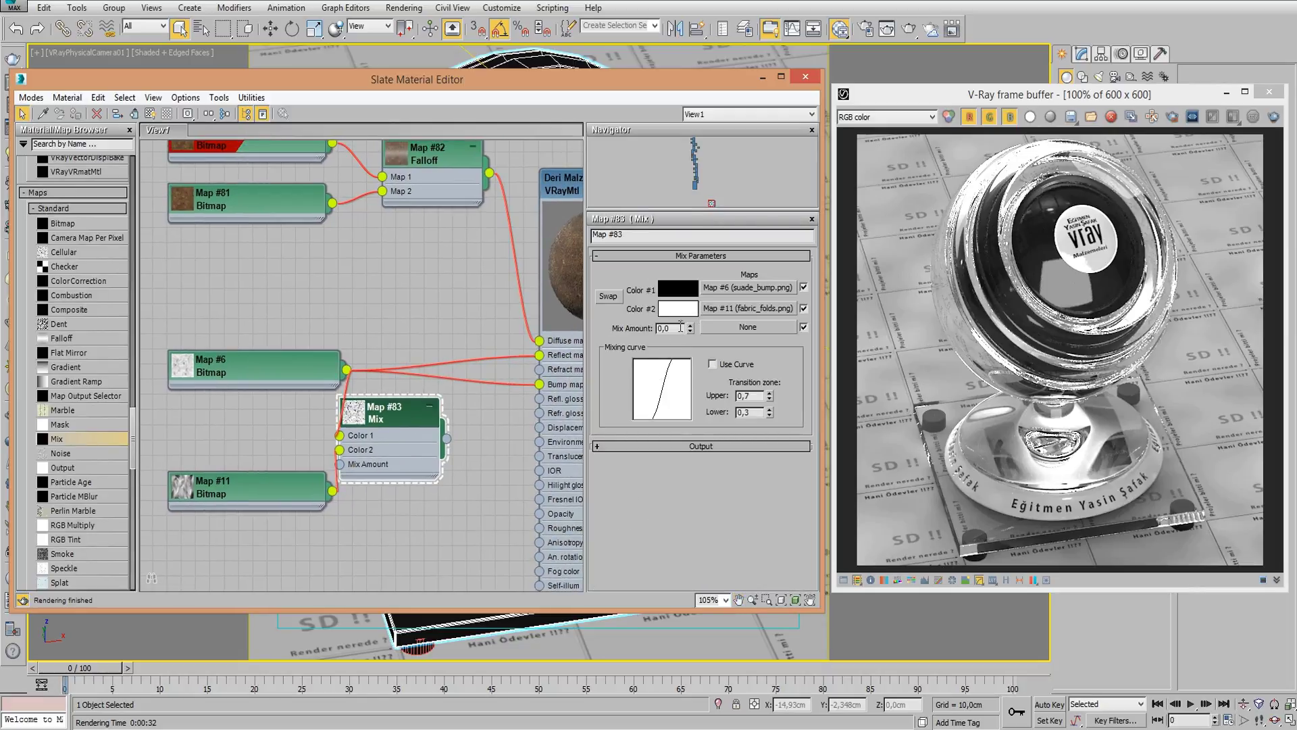
{"action": "type", "text": "70"}
{"action": "key", "text": "Return"}
- Plug the Mix map into Deri Malzemesi's Bump map slot
{"action": "middle_click_drag", "start_coordinate": [450, 447], "coordinate": [440, 455]}
{"action": "left_click_drag", "start_coordinate": [437, 448], "coordinate": [530, 392]}
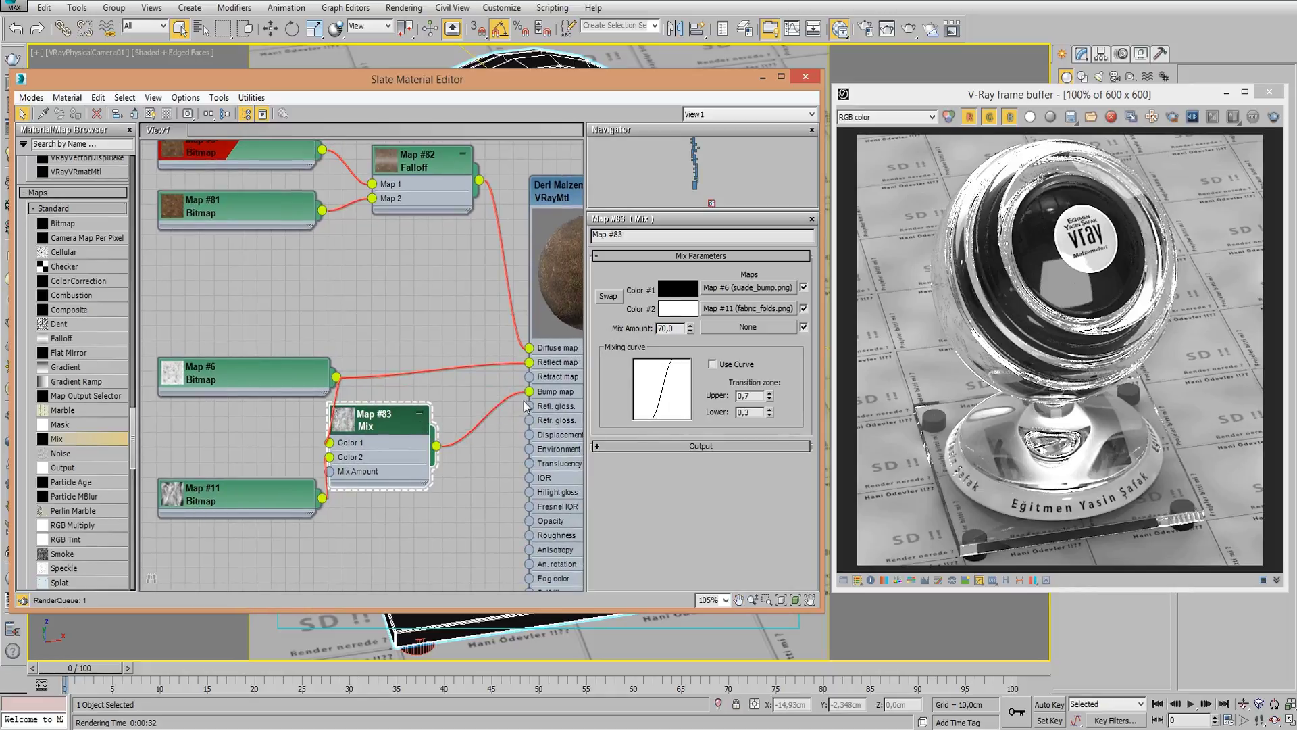
{"action": "middle_click_drag", "start_coordinate": [504, 427], "coordinate": [502, 431]}
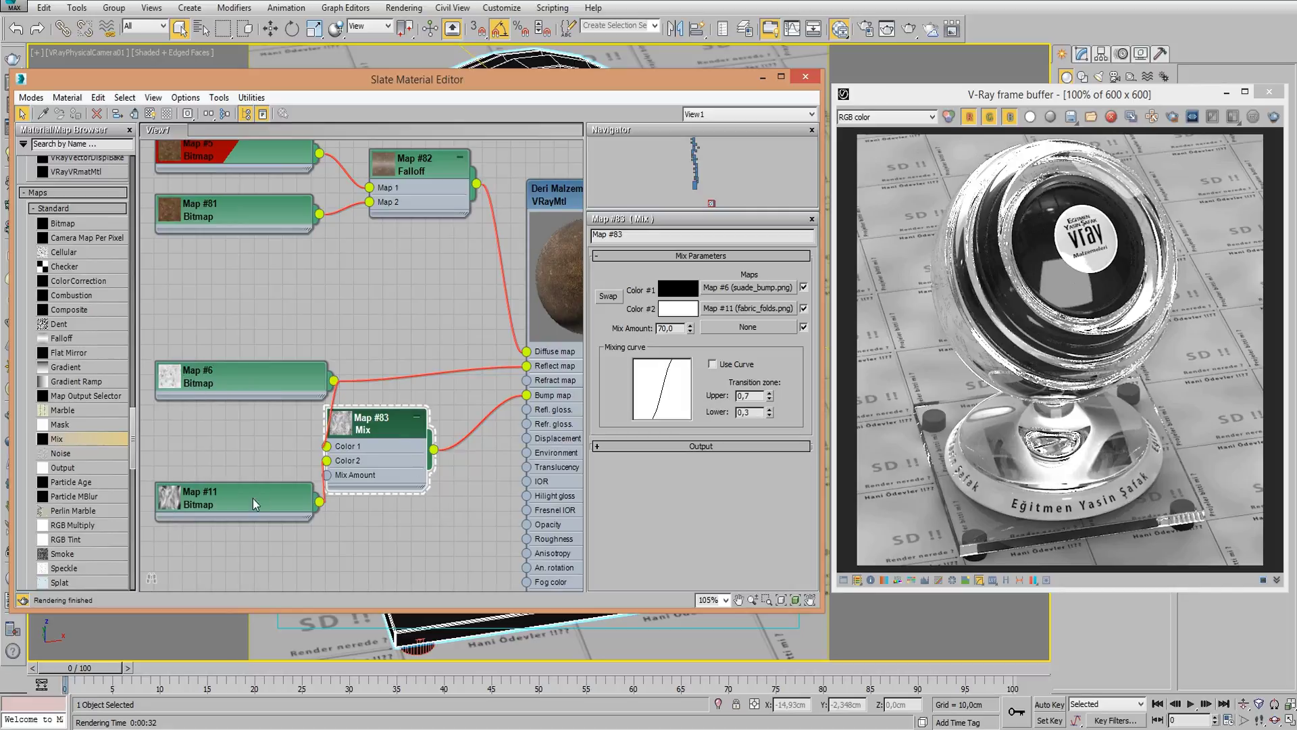
{"action": "left_click_drag", "start_coordinate": [245, 384], "coordinate": [231, 370]}
- Open the Deri Malzemesi VRayMtl and set its reflection glossiness to 0,52
{"action": "scroll", "coordinate": [491, 450], "scroll_direction": "down", "scroll_amount": 1}
{"action": "middle_click_drag", "start_coordinate": [545, 448], "coordinate": [490, 450]}
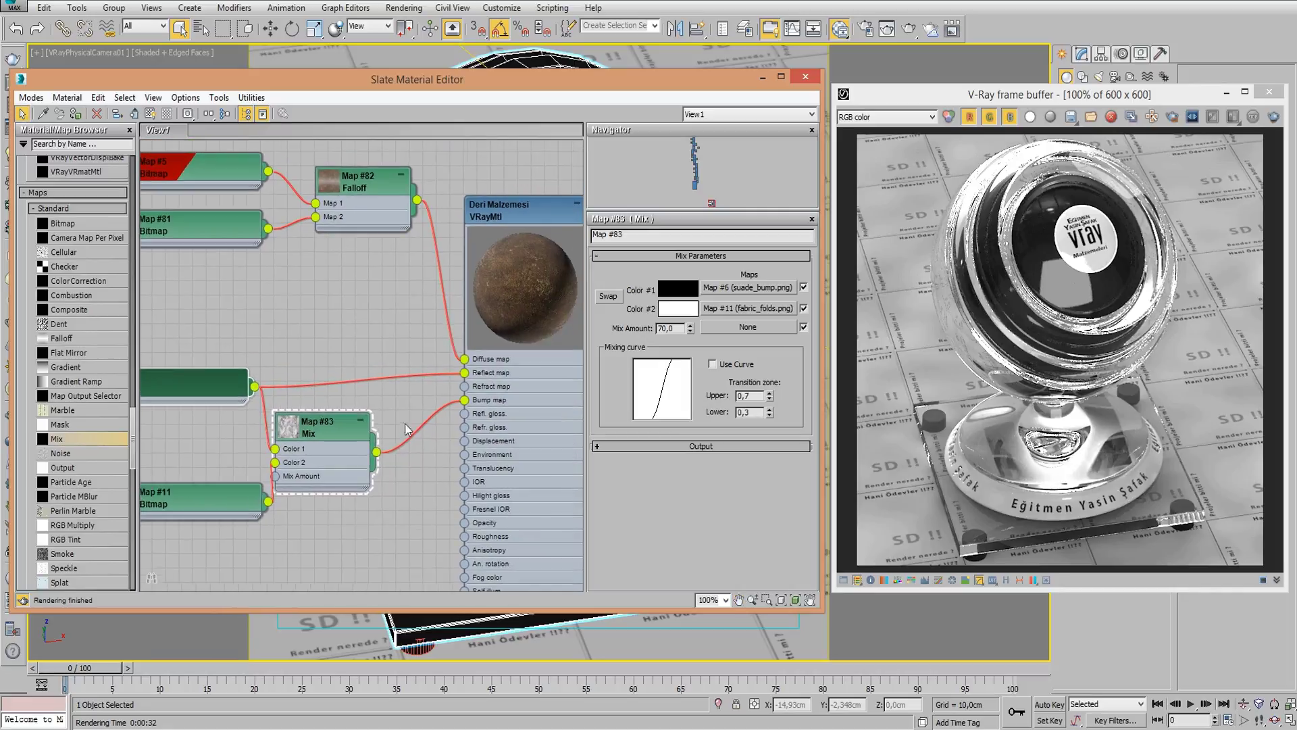
{"action": "double_click", "coordinate": [509, 468]}
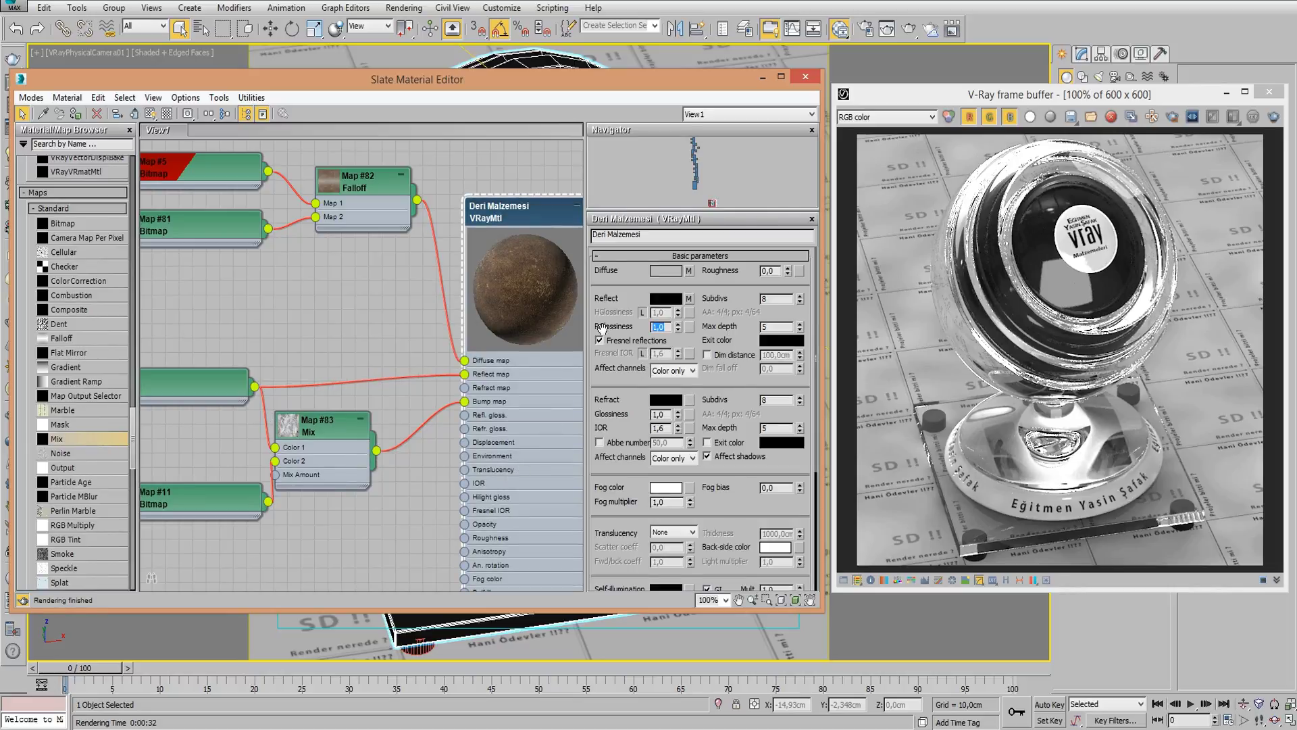
{"action": "type", "text": "0,52"}
{"action": "key", "text": "Return"}
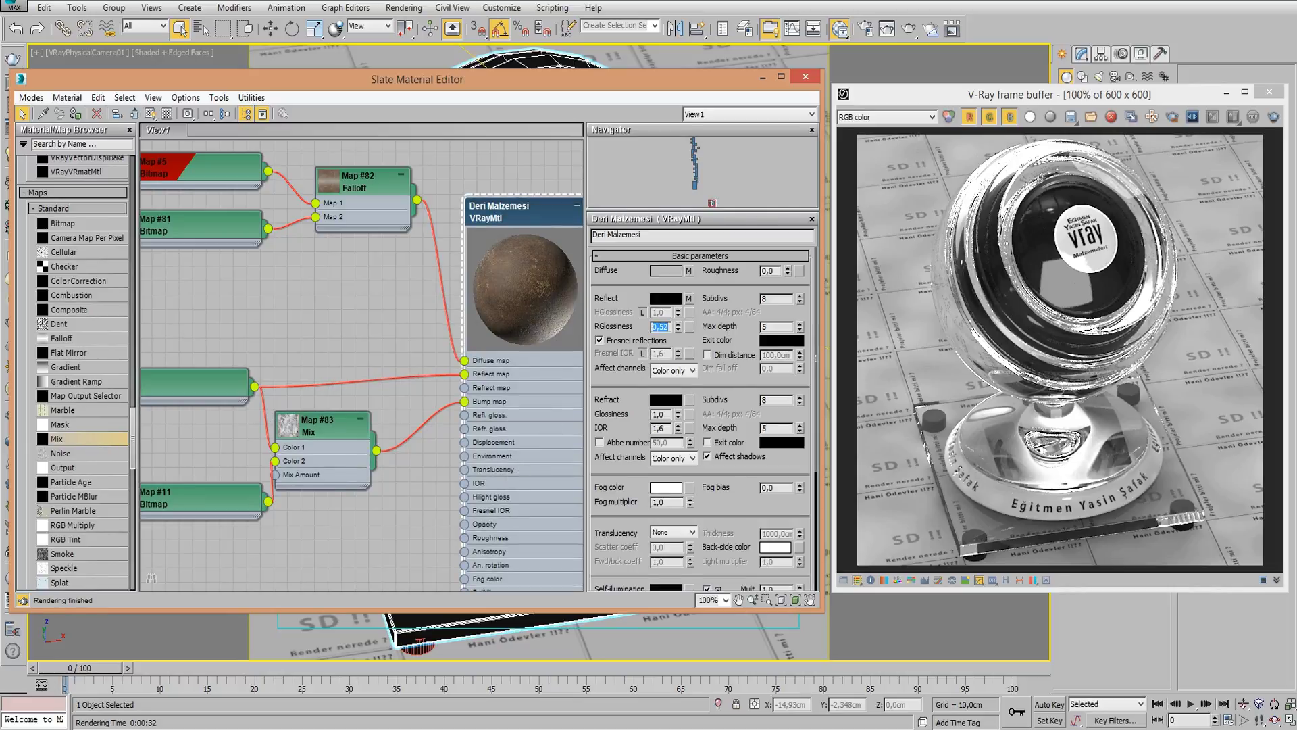
- Change the material's BRDF type to Ward
{"action": "left_click_drag", "start_coordinate": [629, 389], "coordinate": [620, 302]}
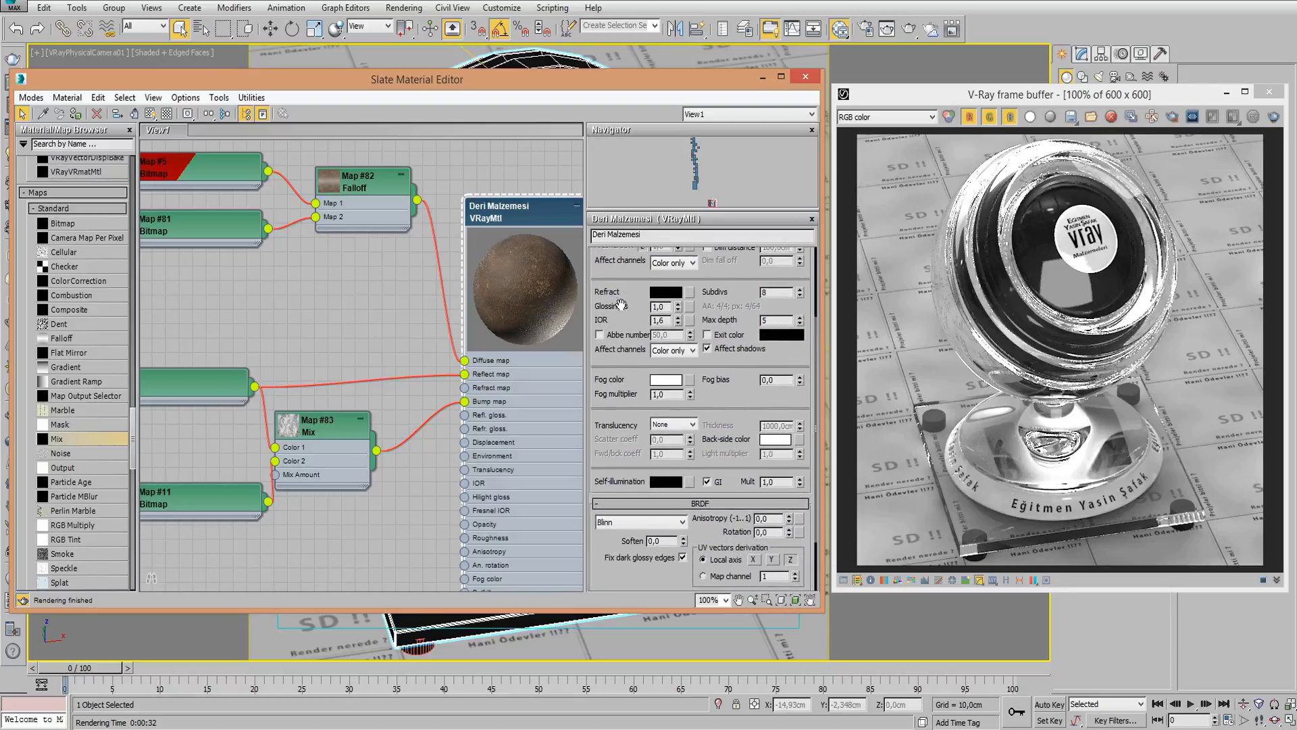
{"action": "left_click_drag", "start_coordinate": [625, 402], "coordinate": [628, 358]}
{"action": "left_click_drag", "start_coordinate": [622, 415], "coordinate": [626, 357]}
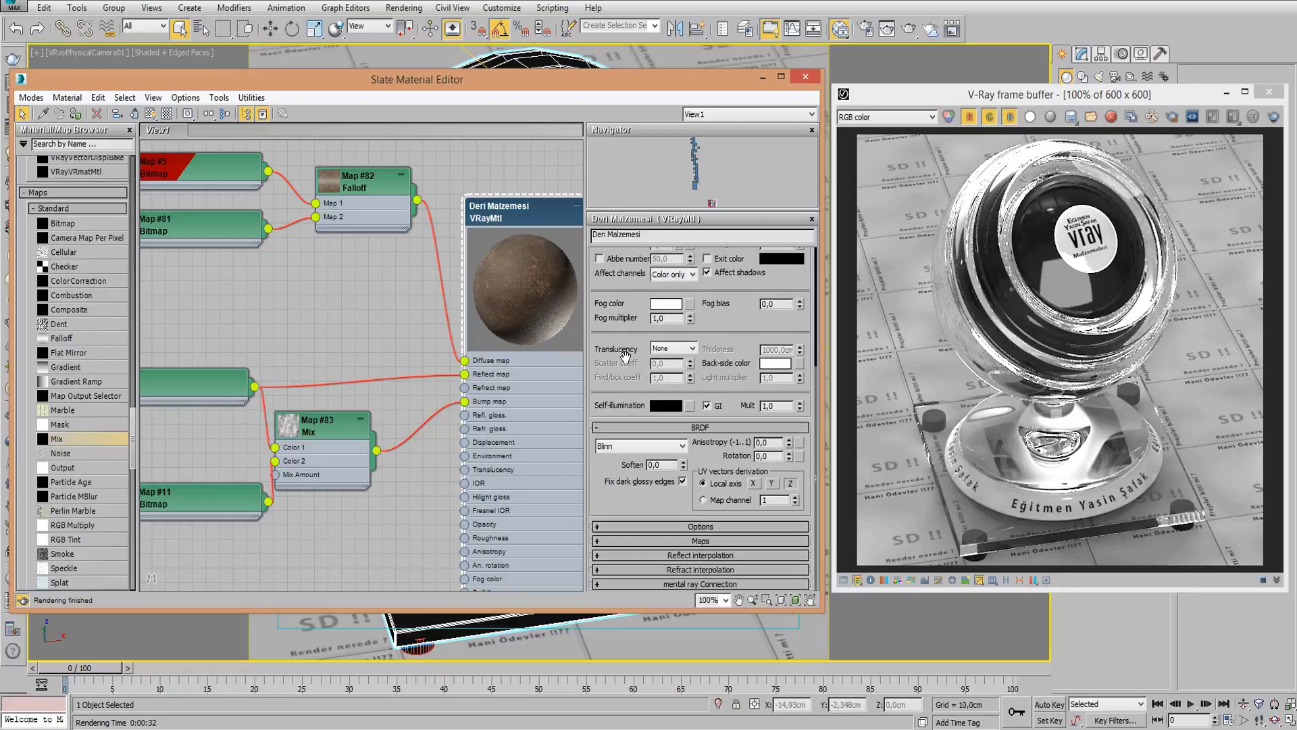
{"action": "left_click", "coordinate": [618, 447]}
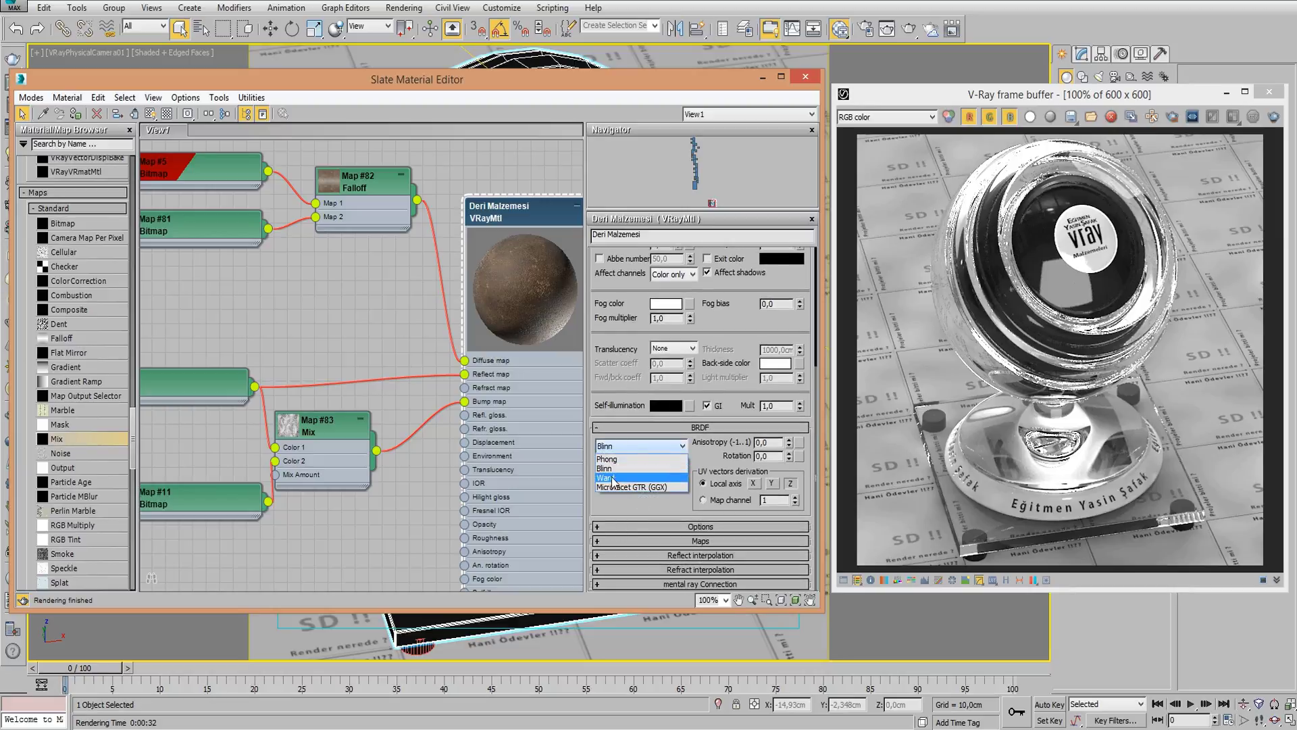
{"action": "left_click", "coordinate": [613, 481]}
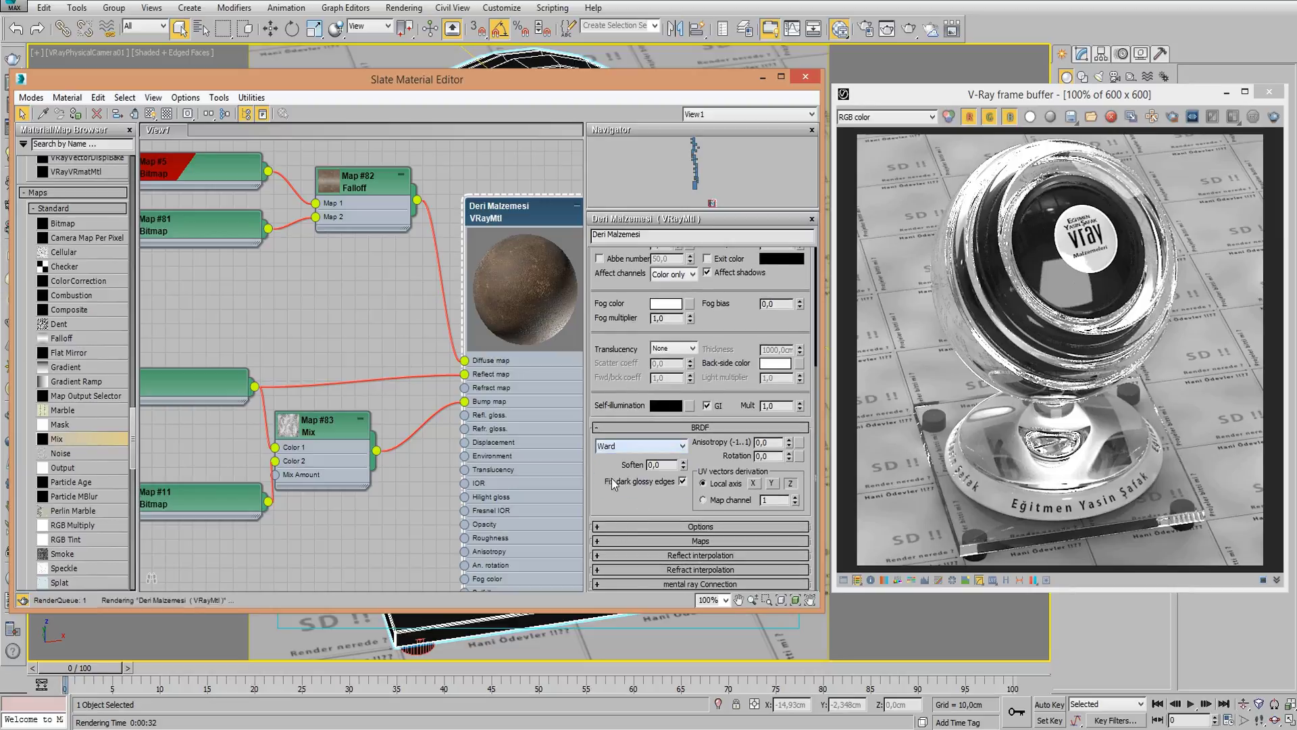
{"action": "left_click", "coordinate": [639, 540]}
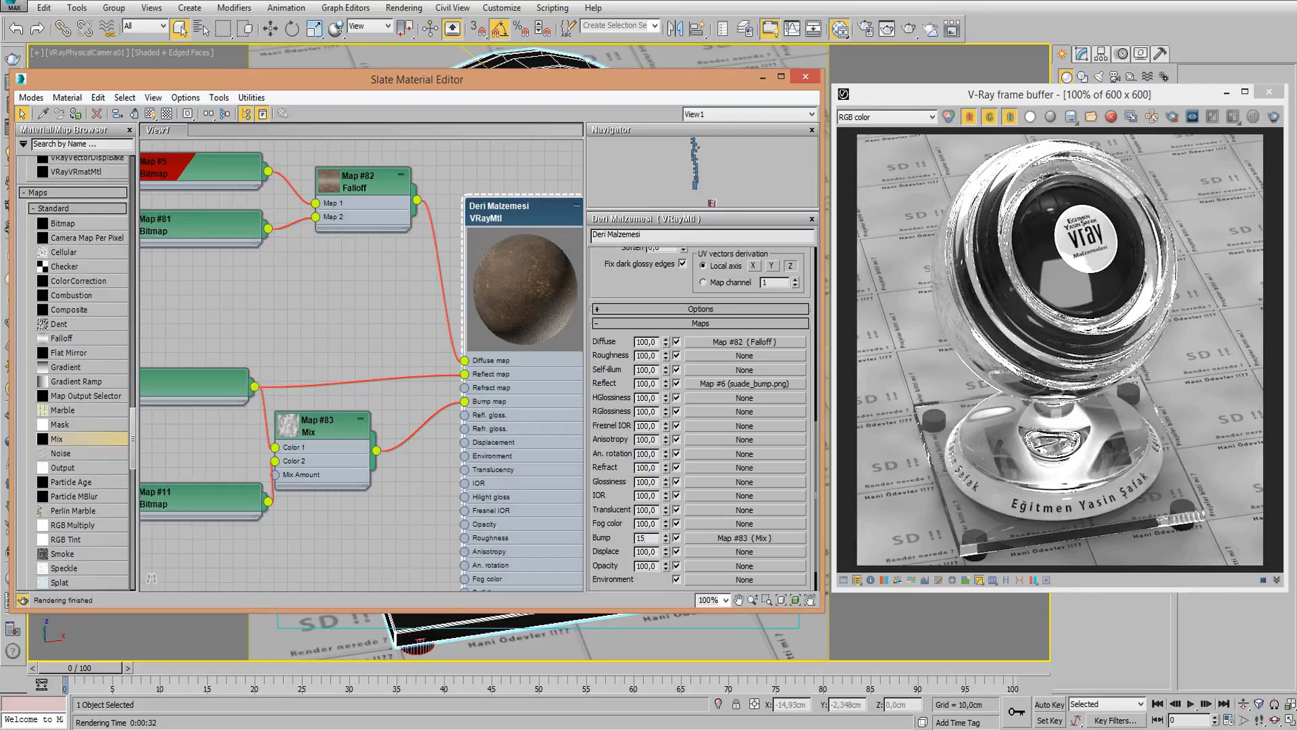
- Set the Bump map amount to 10
{"action": "type", "text": "10"}
{"action": "key", "text": "Return"}
{"action": "mouse_move", "coordinate": [154, 385]}
{"action": "middle_mouse_down"}
{"action": "mouse_move", "coordinate": [220, 403]}
{"action": "mouse_move", "coordinate": [219, 415]}
{"action": "middle_mouse_up"}
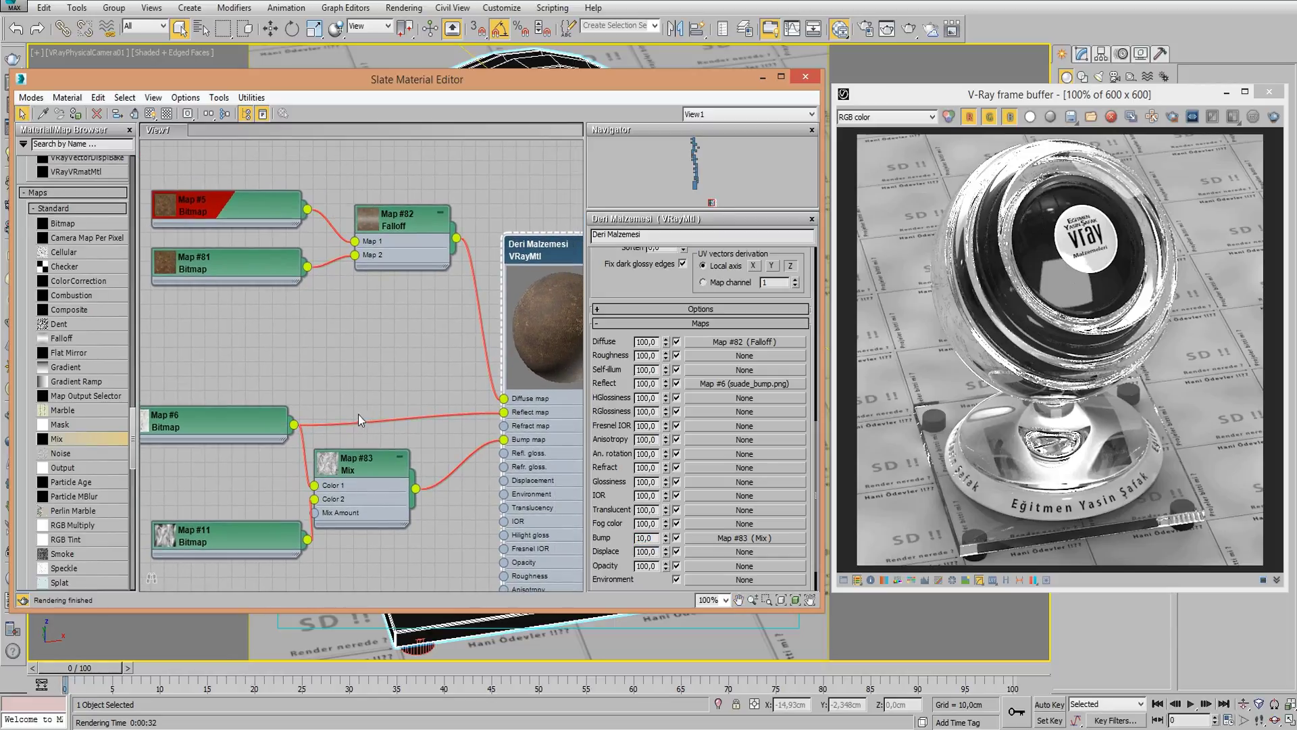
- Set the Reflect map amount to 10 and show the preview over a checkered background
{"action": "double_click", "coordinate": [648, 383]}
{"action": "type", "text": "10"}
{"action": "key", "text": "Return"}
{"action": "middle_click_drag", "start_coordinate": [344, 375], "coordinate": [302, 411]}
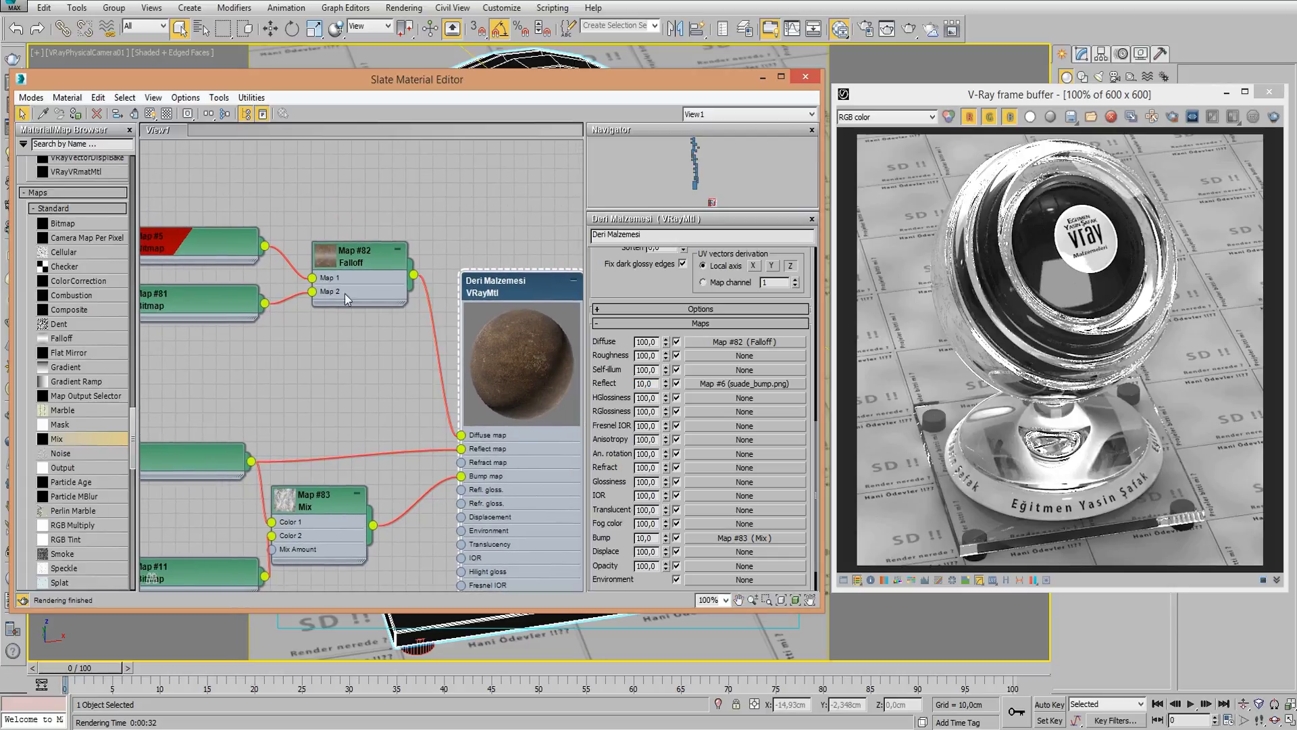
{"action": "left_click", "coordinate": [166, 115]}
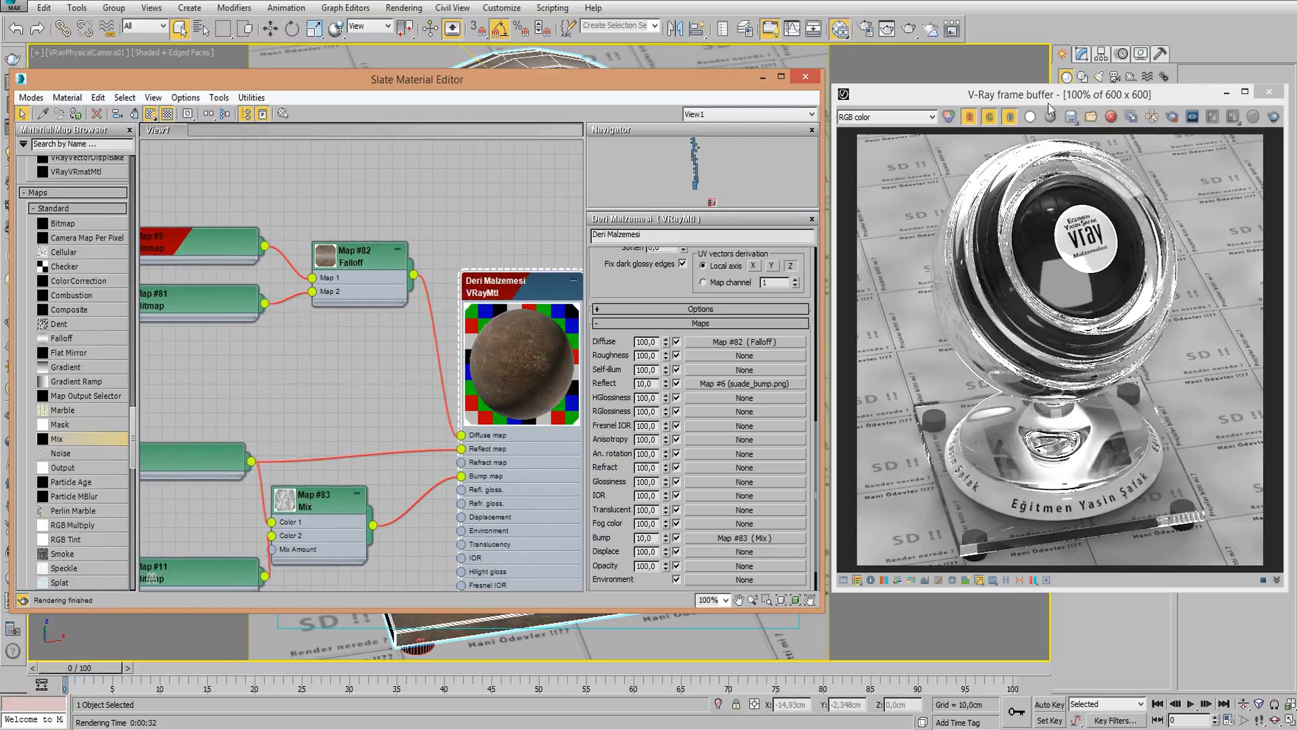
- Minimize the Slate editor, inspect Ana Obje's box UVW Map, then restore the frame buffer
{"action": "left_click", "coordinate": [766, 76]}
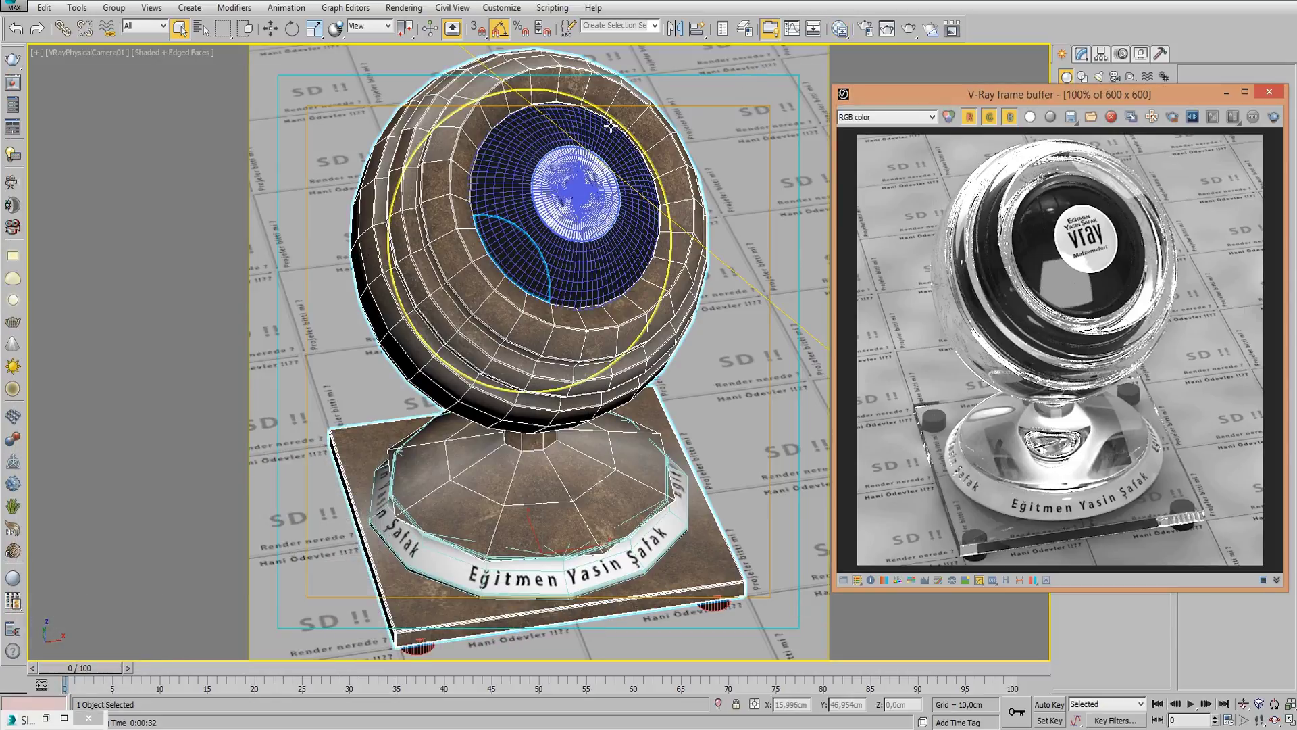
{"action": "left_click", "coordinate": [1100, 54]}
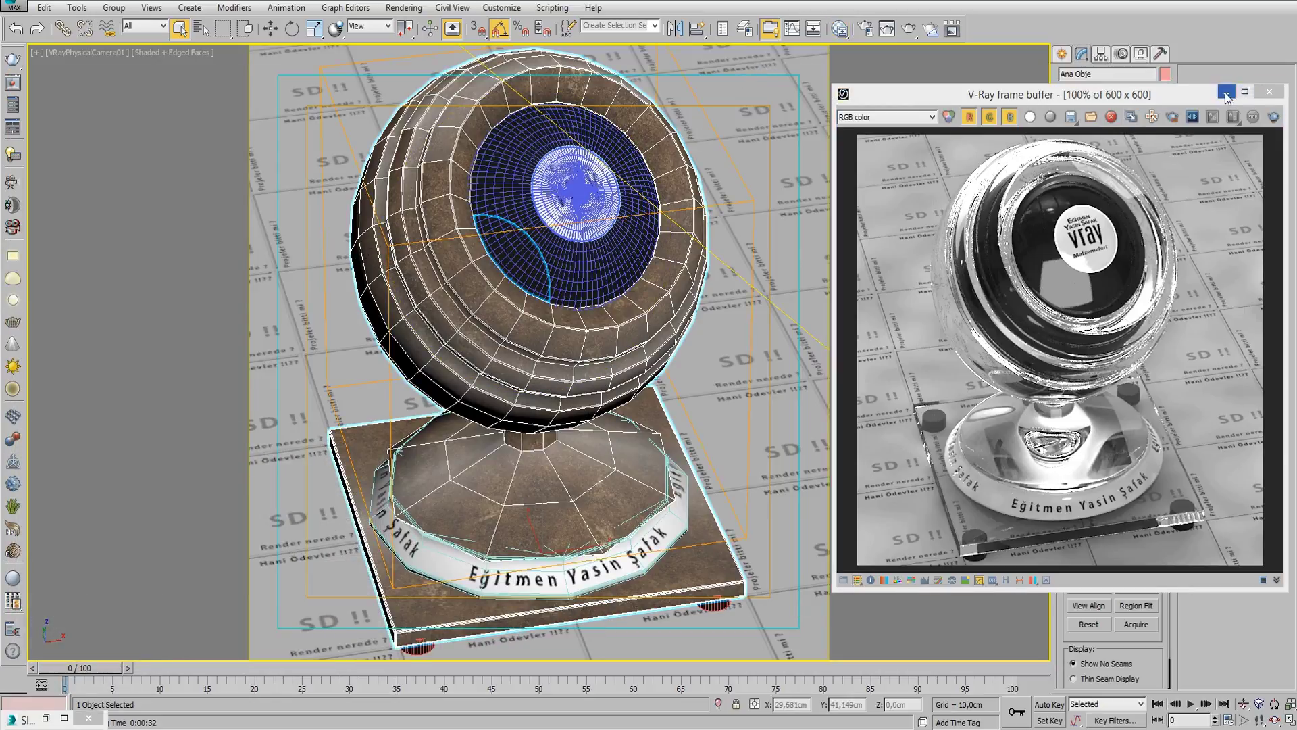
{"action": "left_click", "coordinate": [1227, 94]}
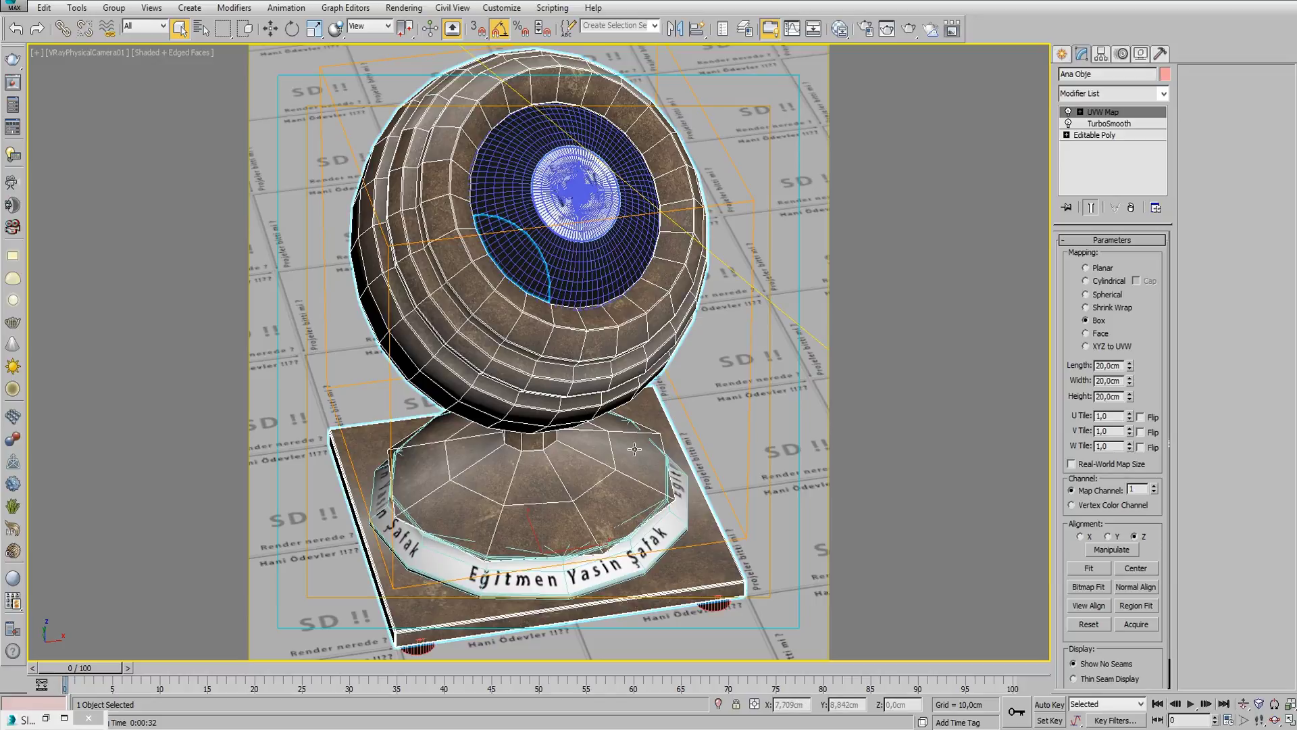
{"action": "mouse_move", "coordinate": [46, 719]}
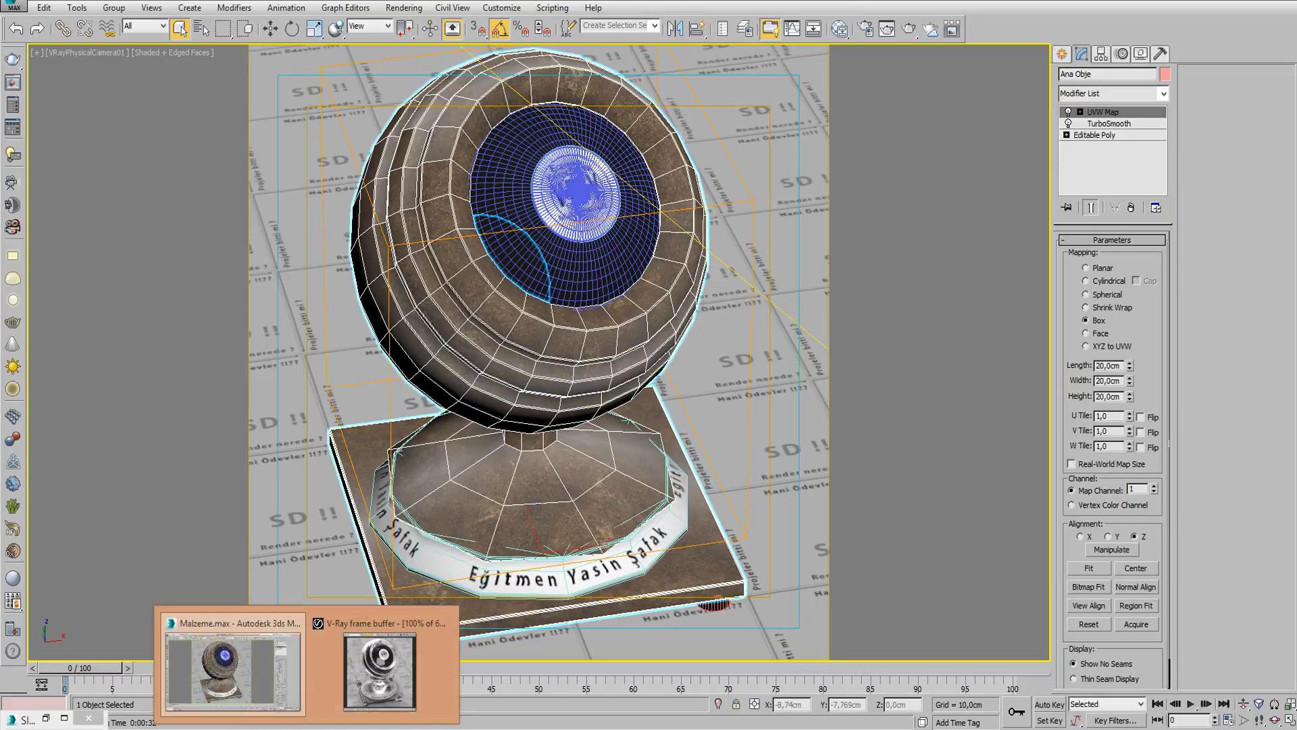
{"action": "left_click", "coordinate": [373, 696]}
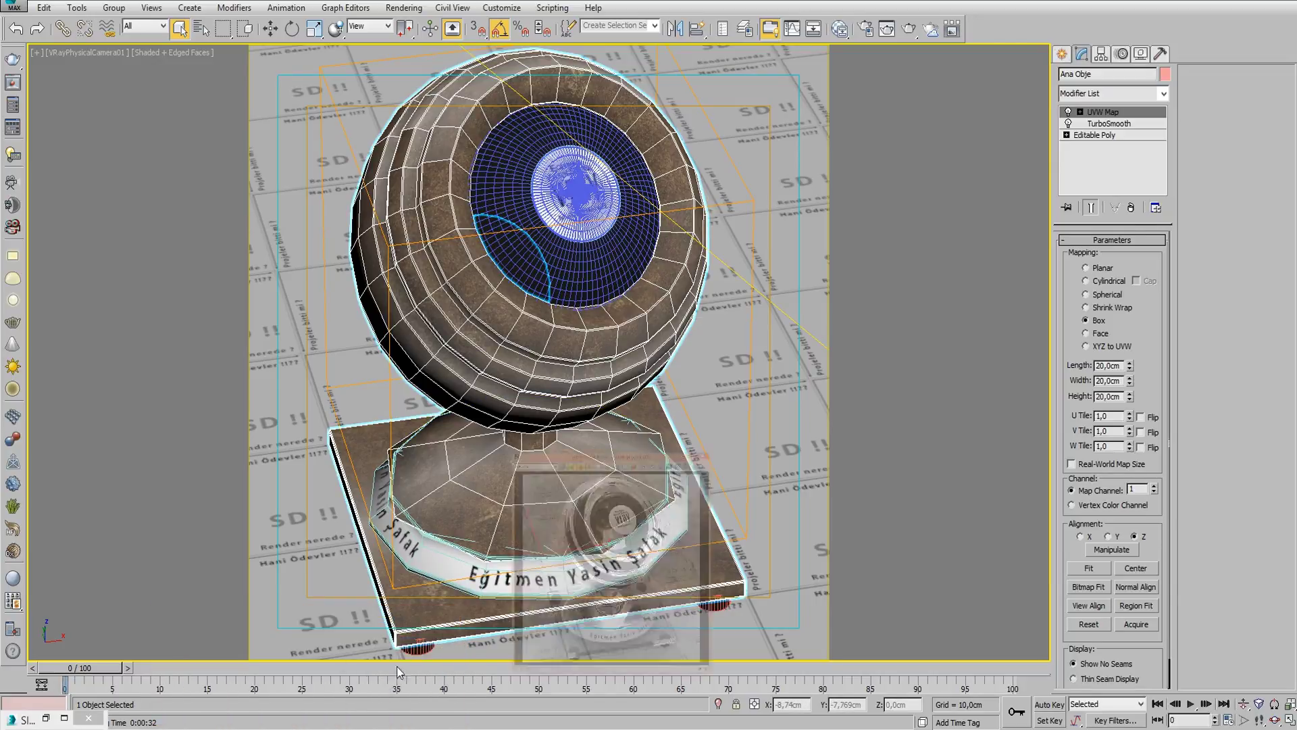
{"action": "left_click", "coordinate": [519, 420]}
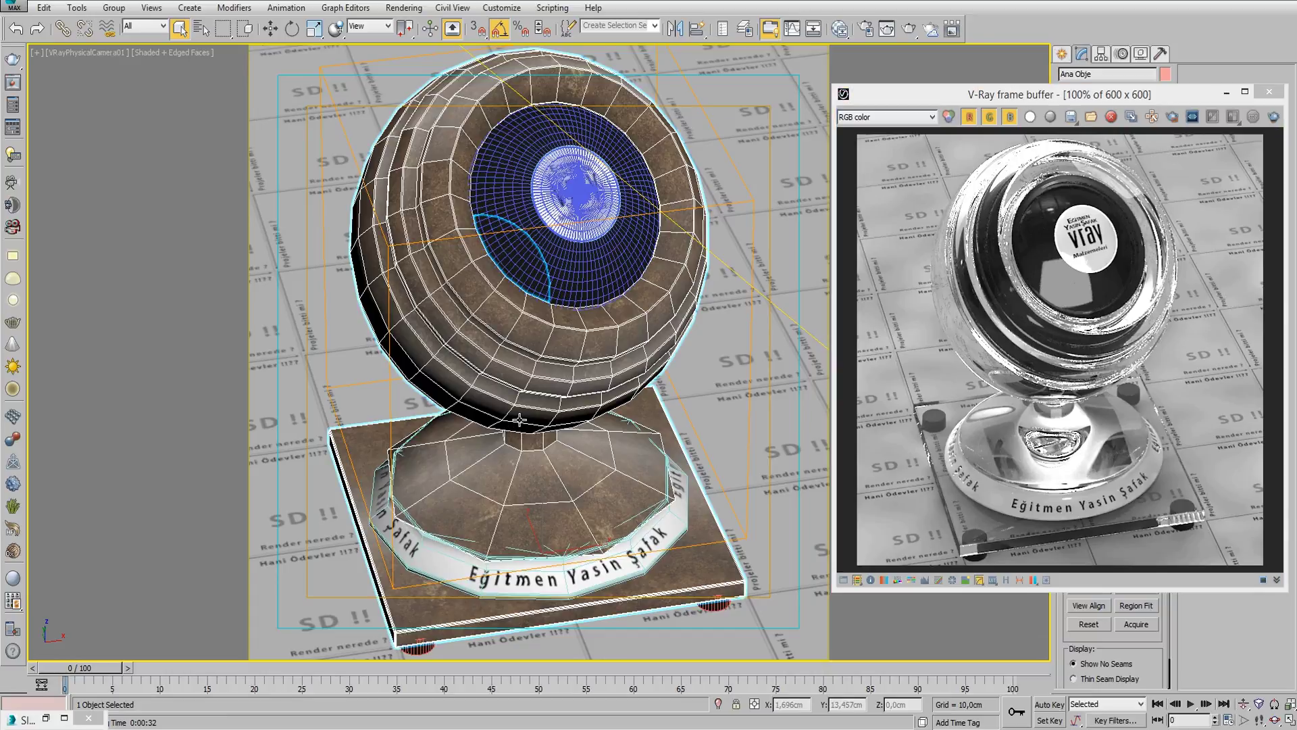
- Reopen the material editor with M and start a production render of the suede trophy
{"action": "key", "text": "m"}
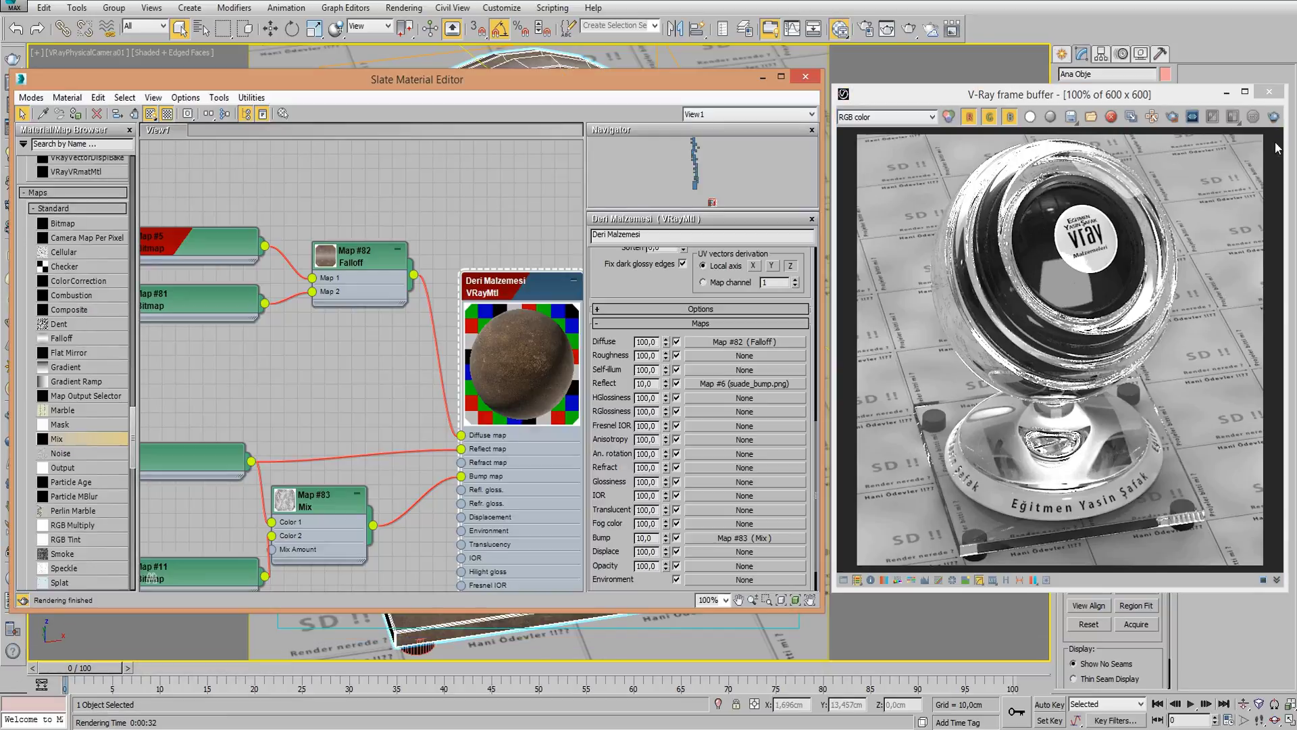
{"action": "left_click", "coordinate": [1274, 117]}
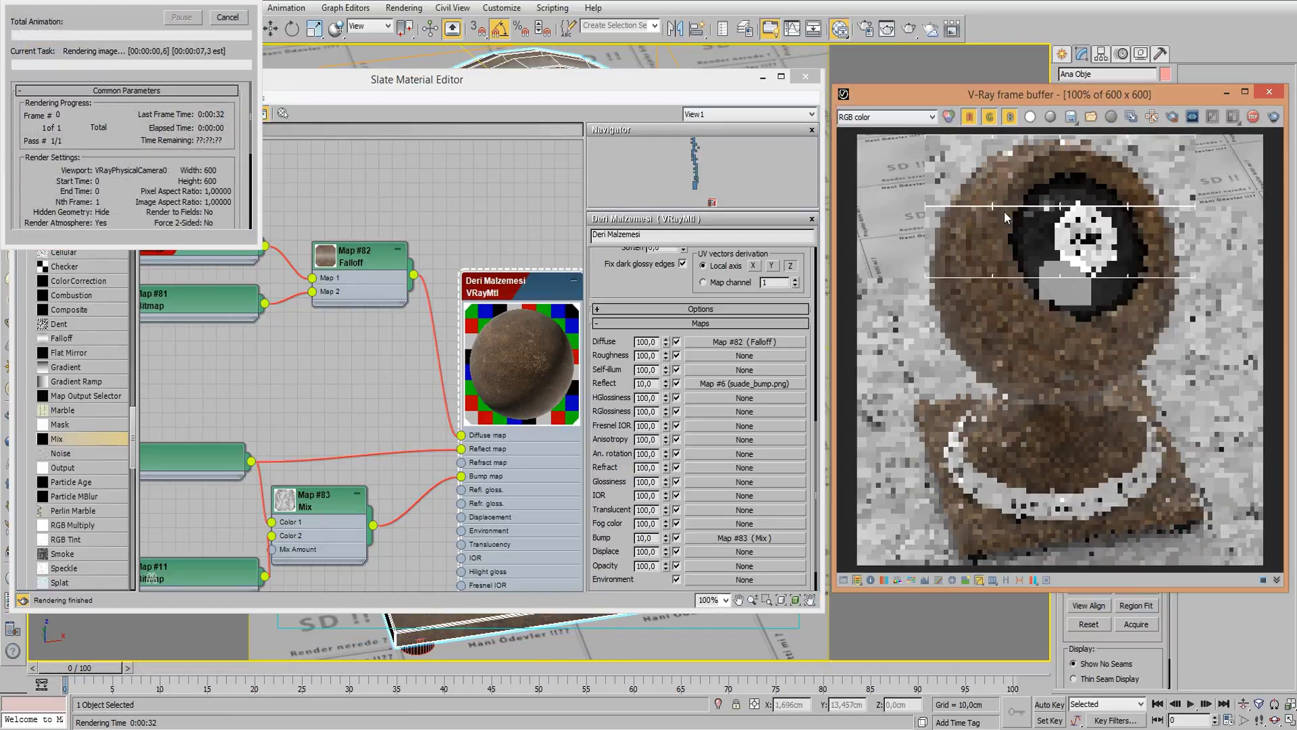